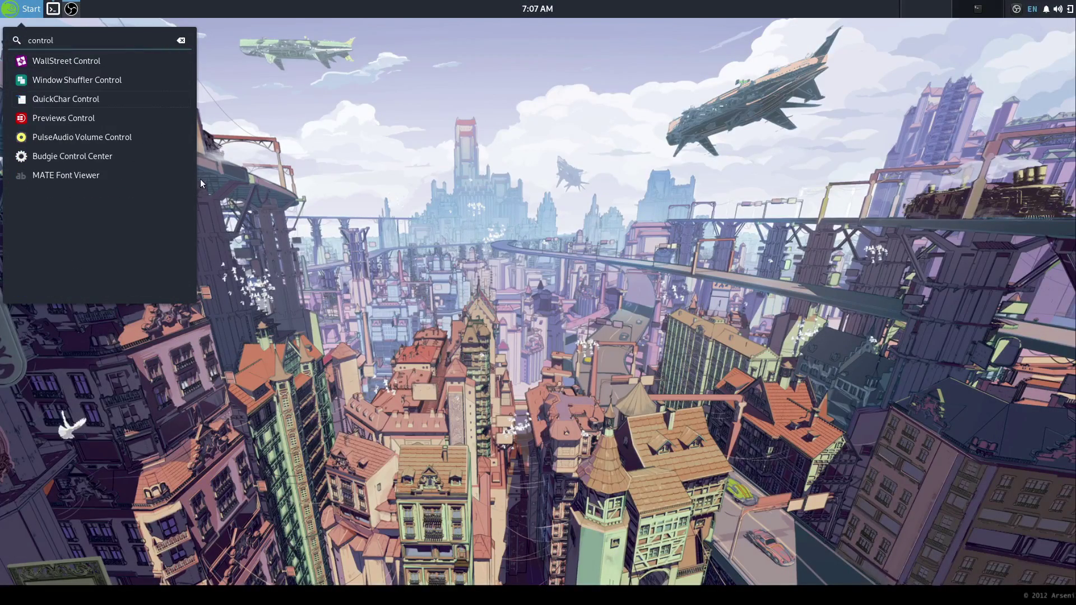
Open Budgie Control Center's About page and highlight the openSUSE Tumbleweed OS name and X11 value.
click(160, 157)
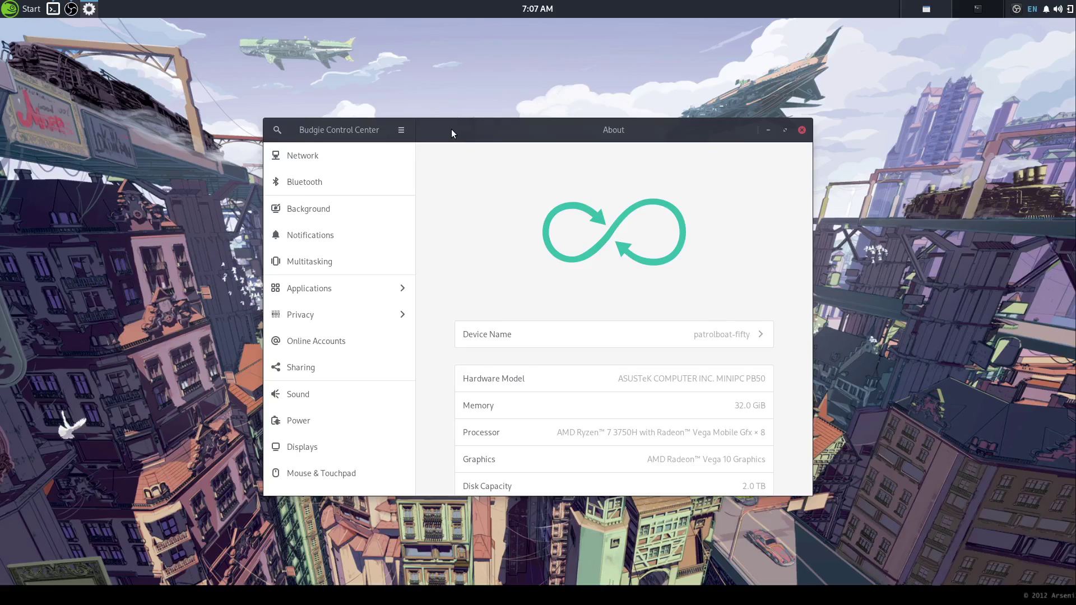
scroll(461, 295, down, 5)
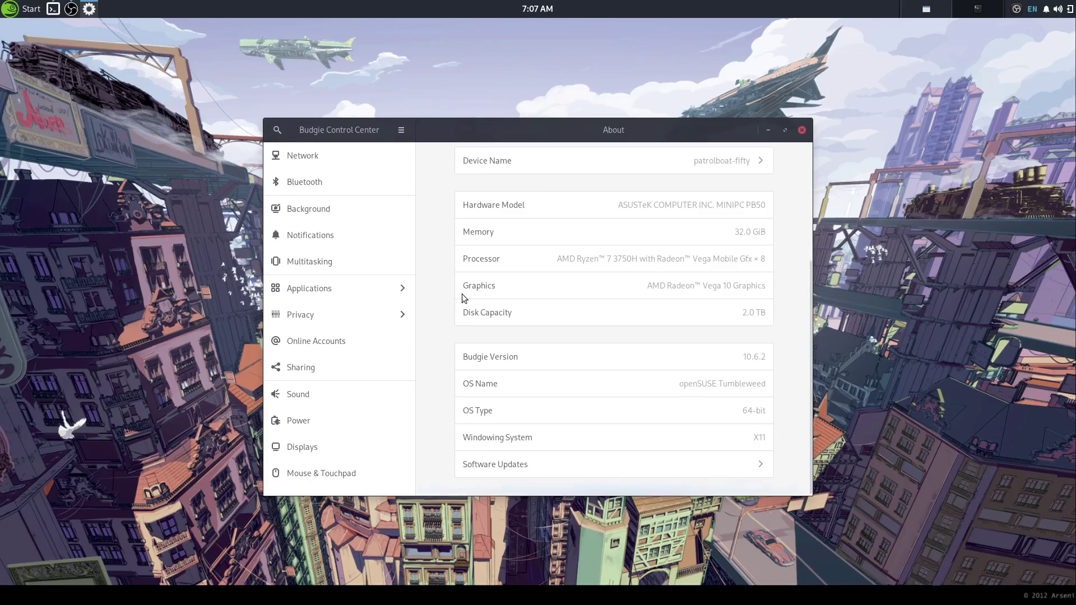
triple_click(701, 384)
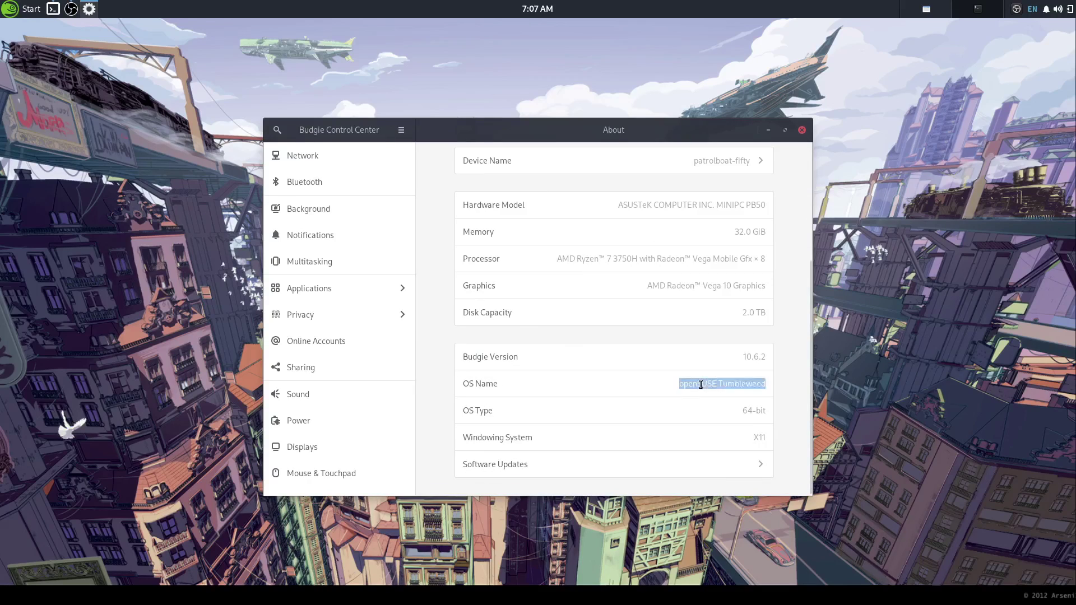
double_click(759, 438)
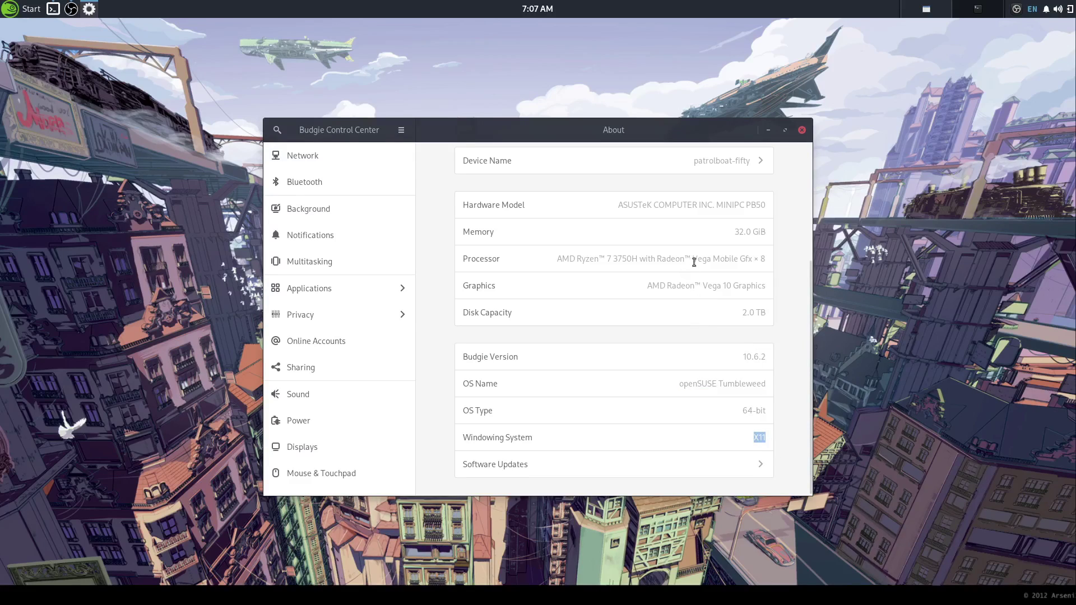
Highlight Vega 10 Graphics and the Budgie 10.6.2 version, then close Control Center.
drag(703, 285, 771, 287)
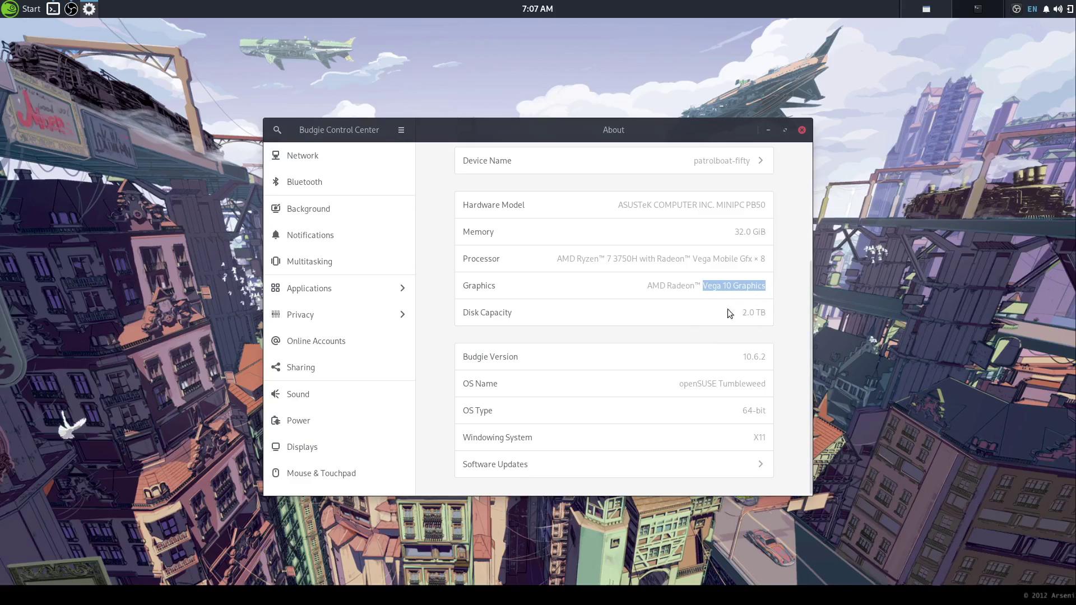
drag(747, 359, 758, 357)
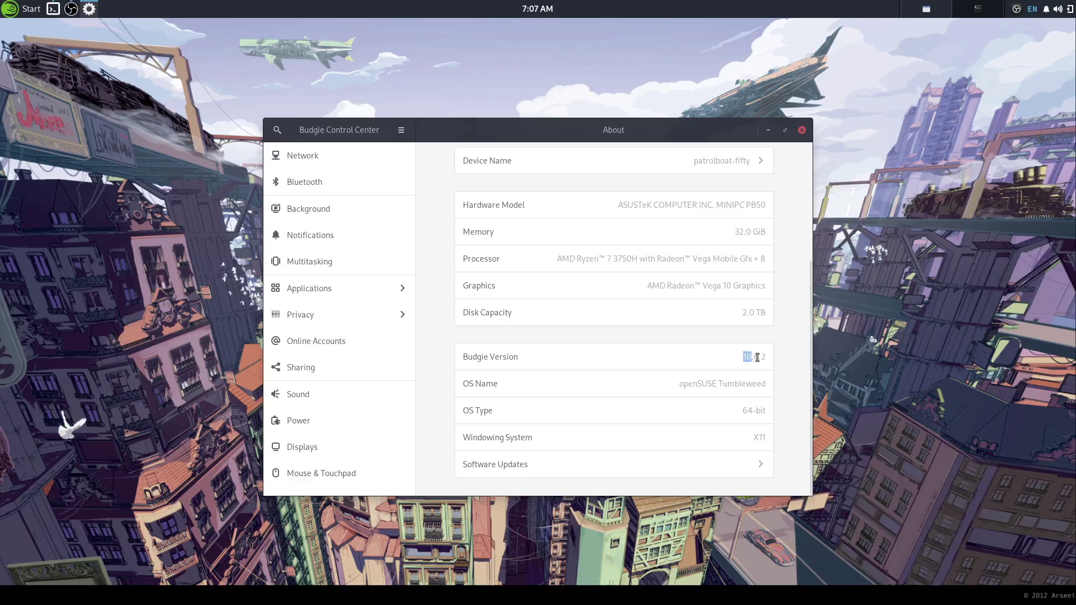
click(750, 358)
scroll(779, 346, up, 3)
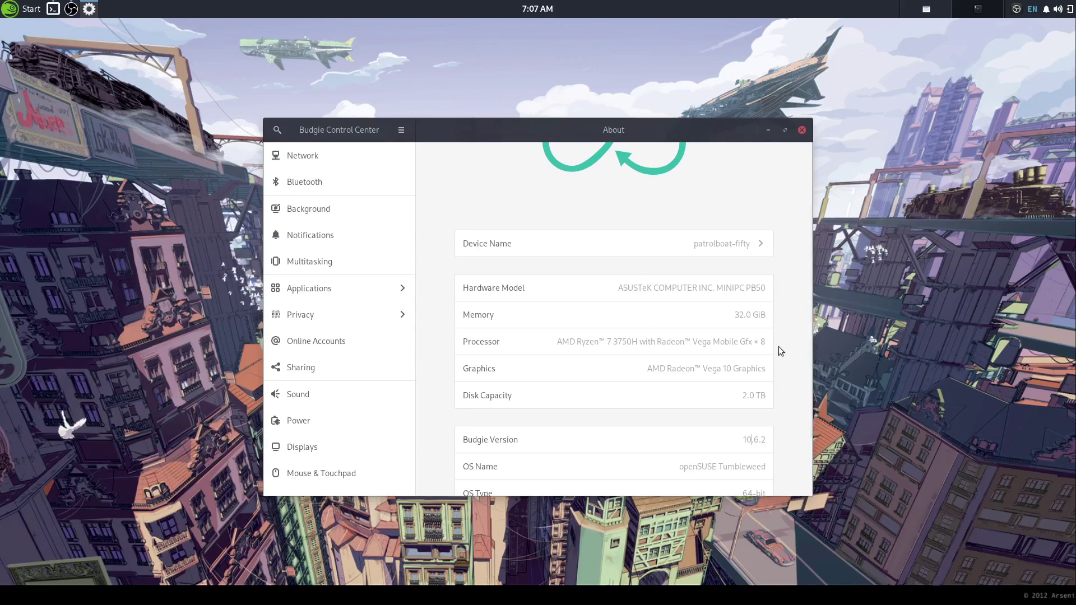
scroll(779, 346, up, 3)
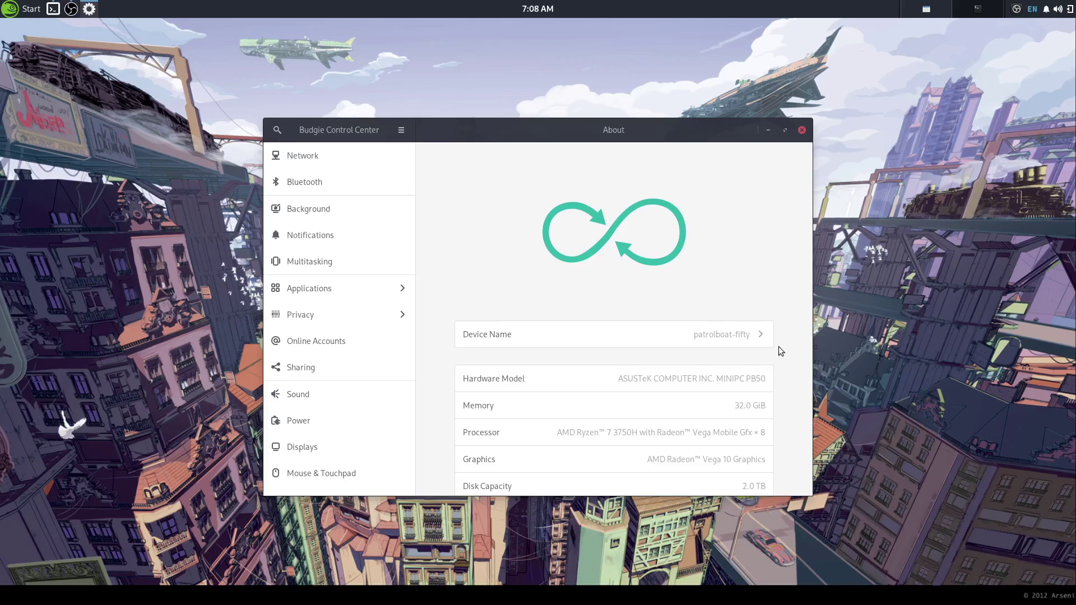
click(803, 132)
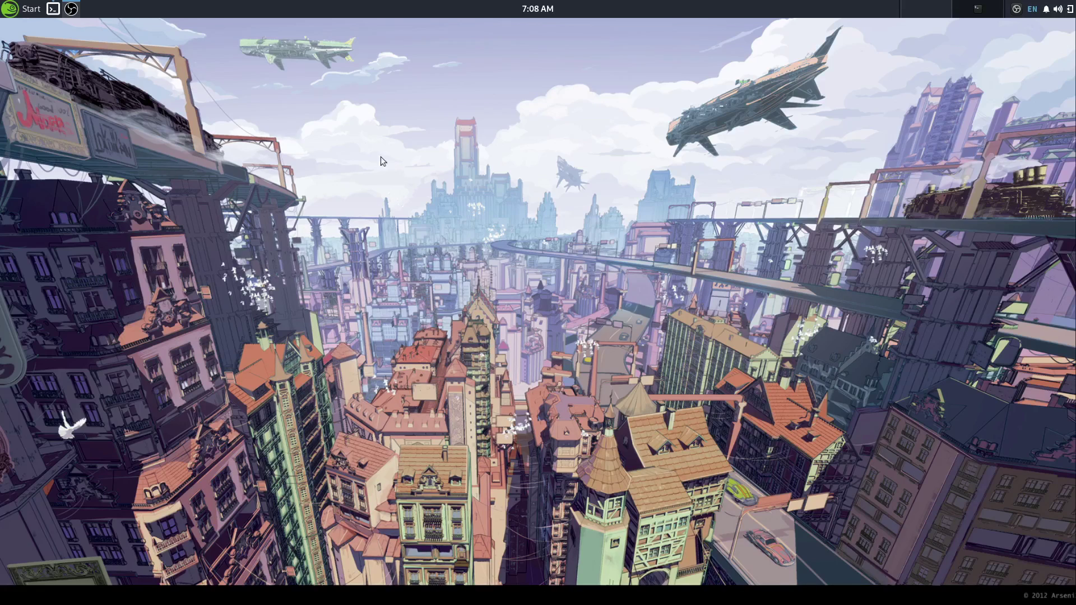
Launch Budgie Desktop Settings with a 'bud' menu search and review widget themes, keeping Arc-Darker.
click(12, 8)
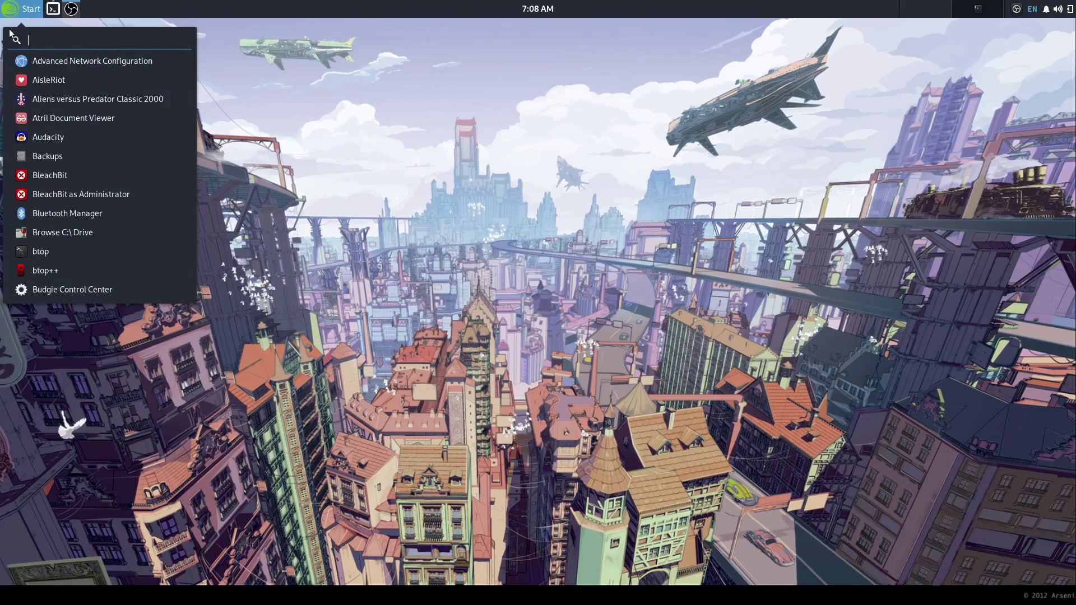
text(bud)
key(Return)
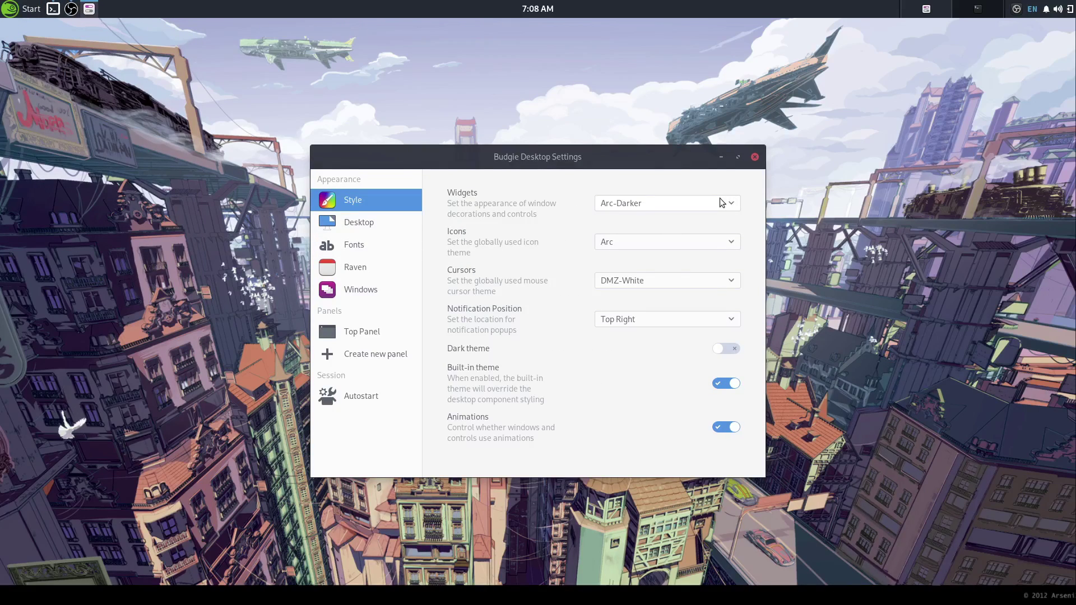
click(714, 202)
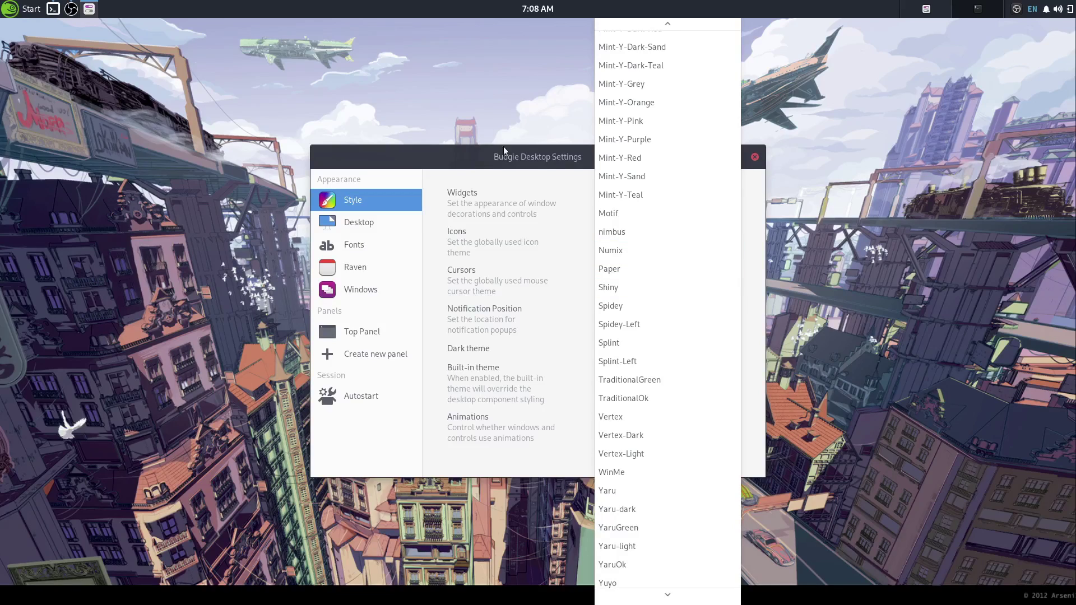
click(463, 153)
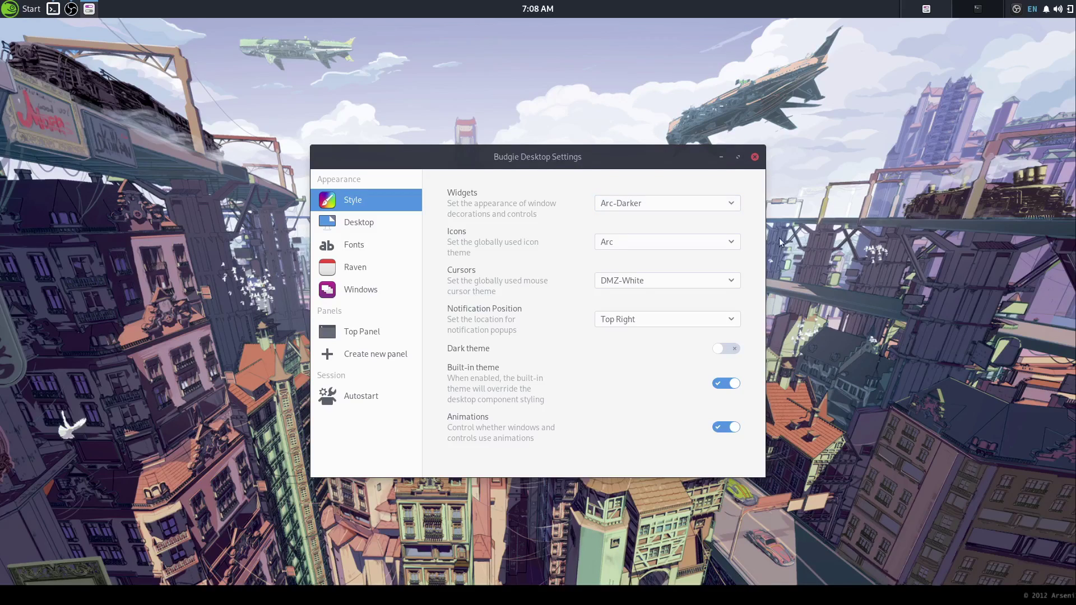
click(23, 10)
Launch Files, move it to the upper left, and confirm version 42.2 in its About dialog.
text(file)
click(298, 93)
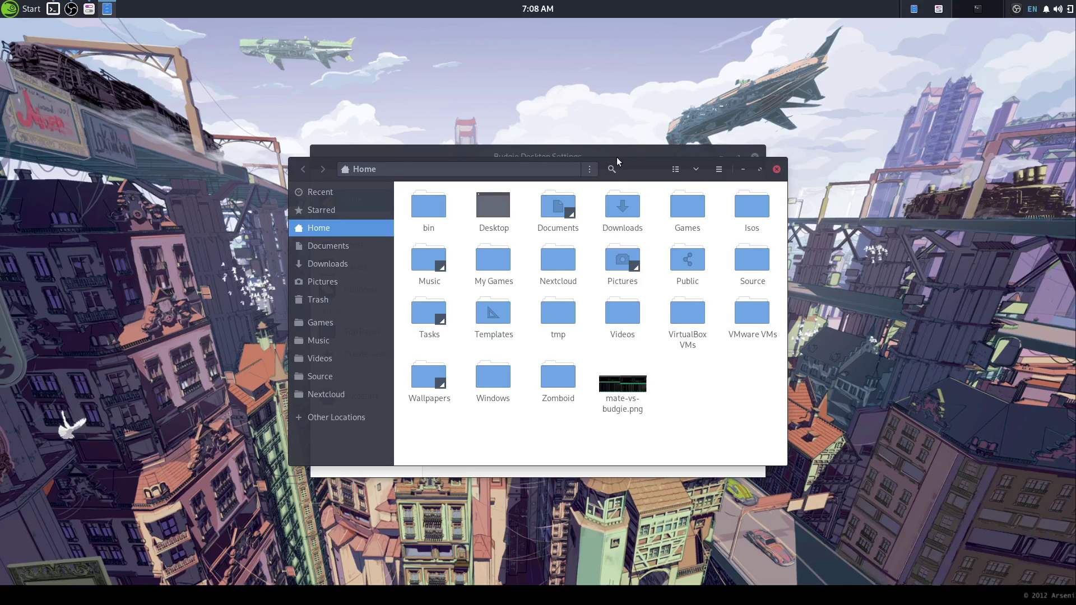
drag(659, 177, 438, 87)
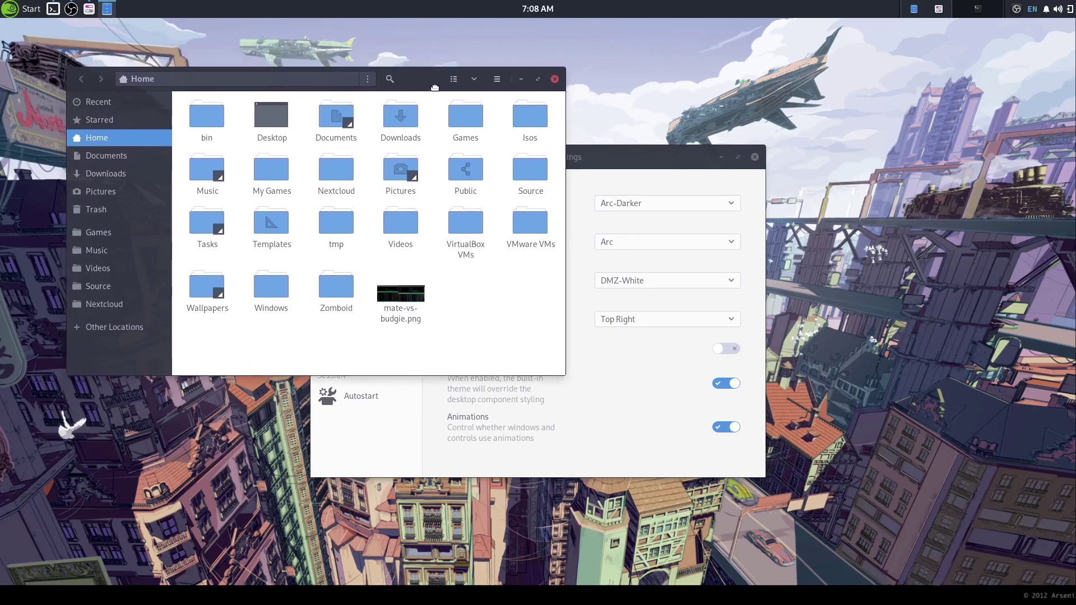
click(499, 80)
click(497, 230)
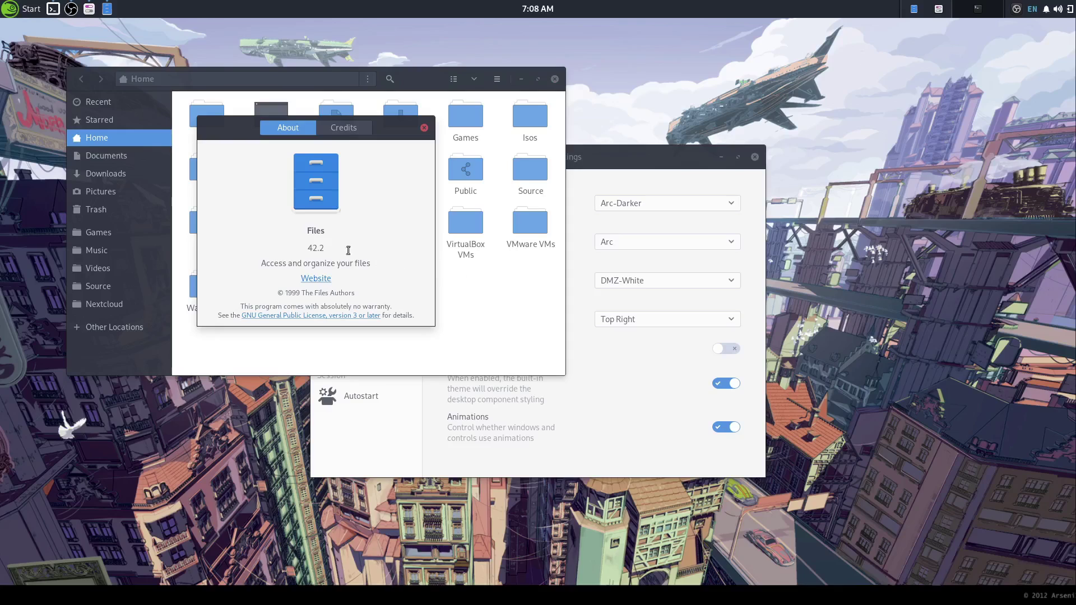
double_click(316, 232)
click(335, 232)
click(426, 130)
Launch the terminal with a 'term' menu search.
key(super)
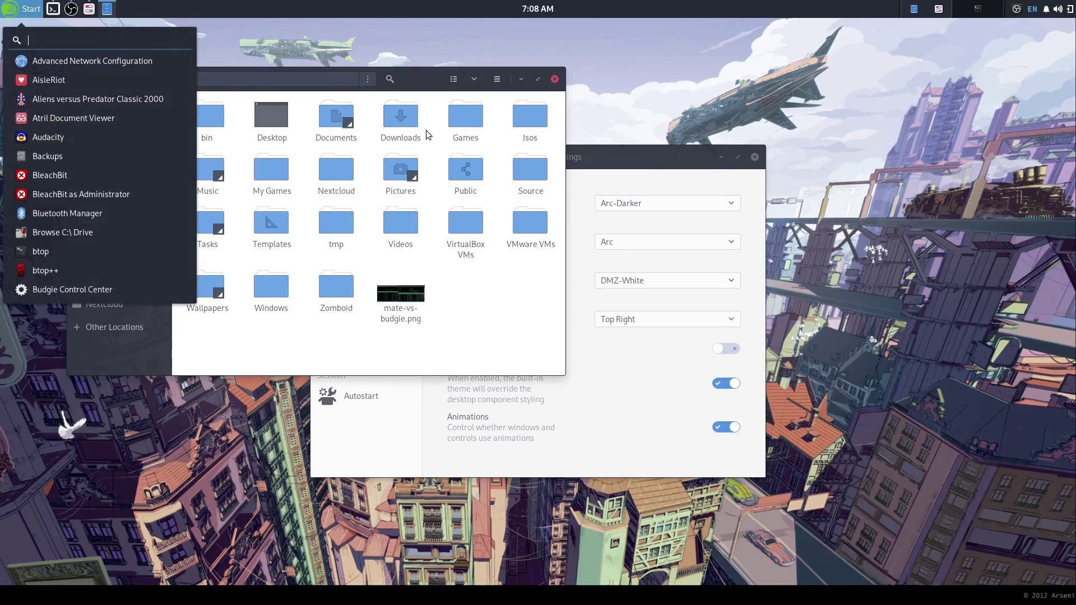
text(term)
key(Return)
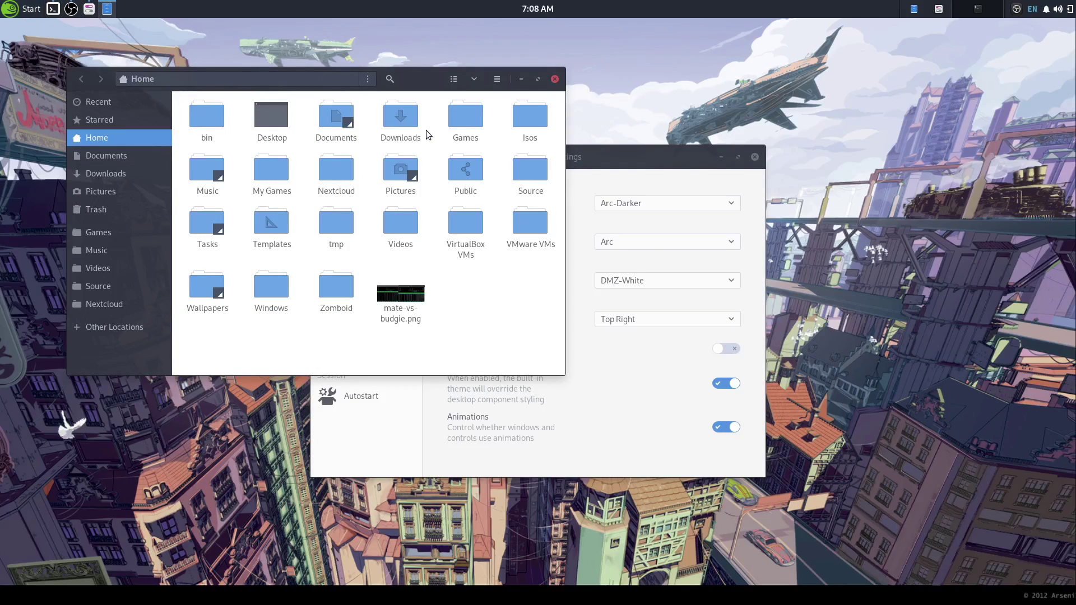
Check GNOME Terminal's About dialog, which reports version 3.44.1 for GNOME 42.
click(652, 192)
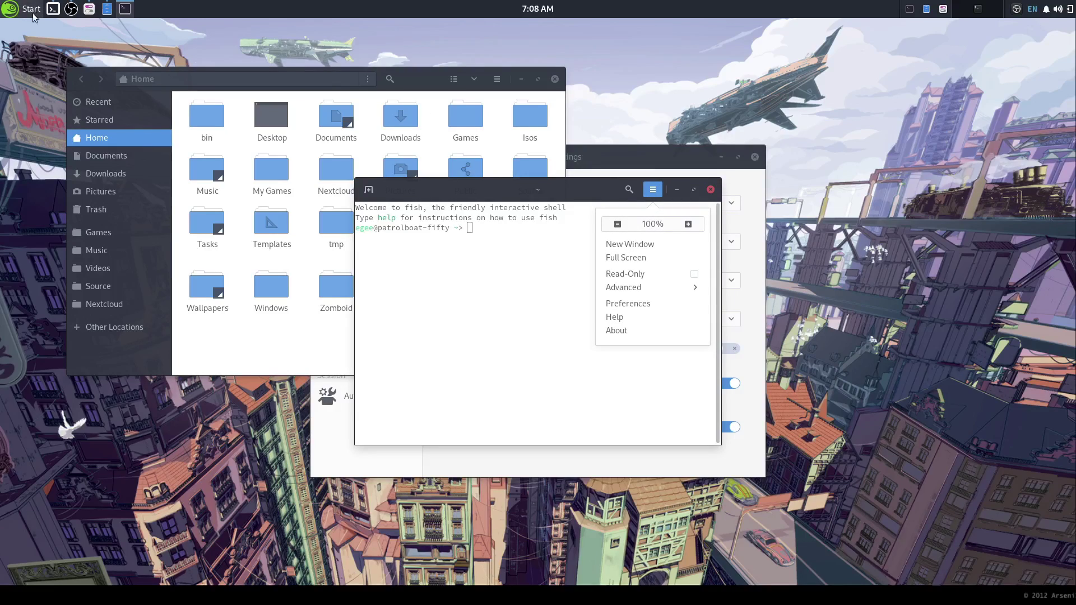
click(616, 331)
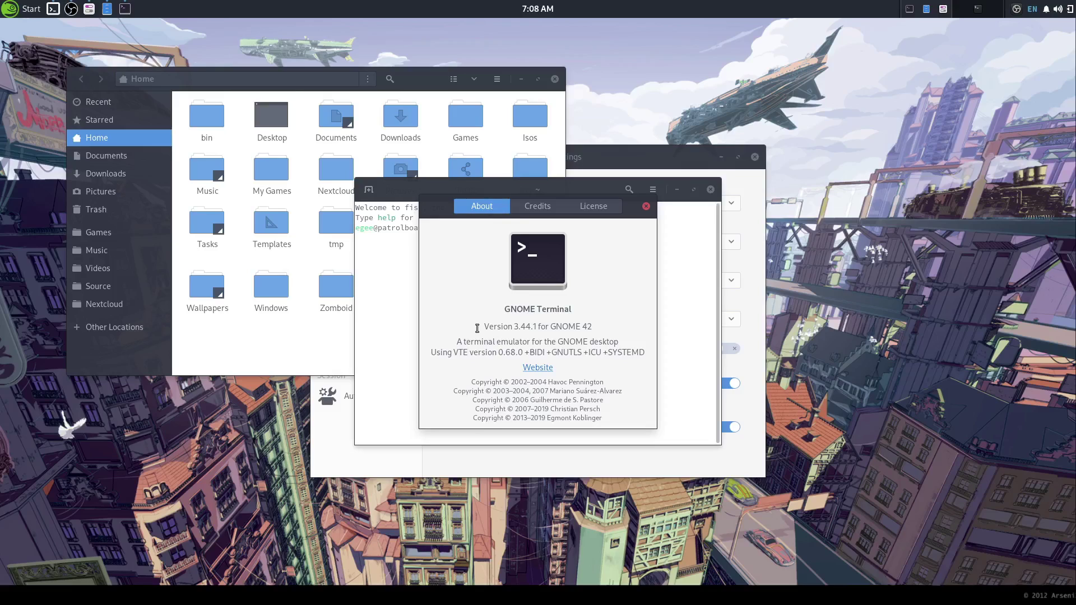
click(646, 206)
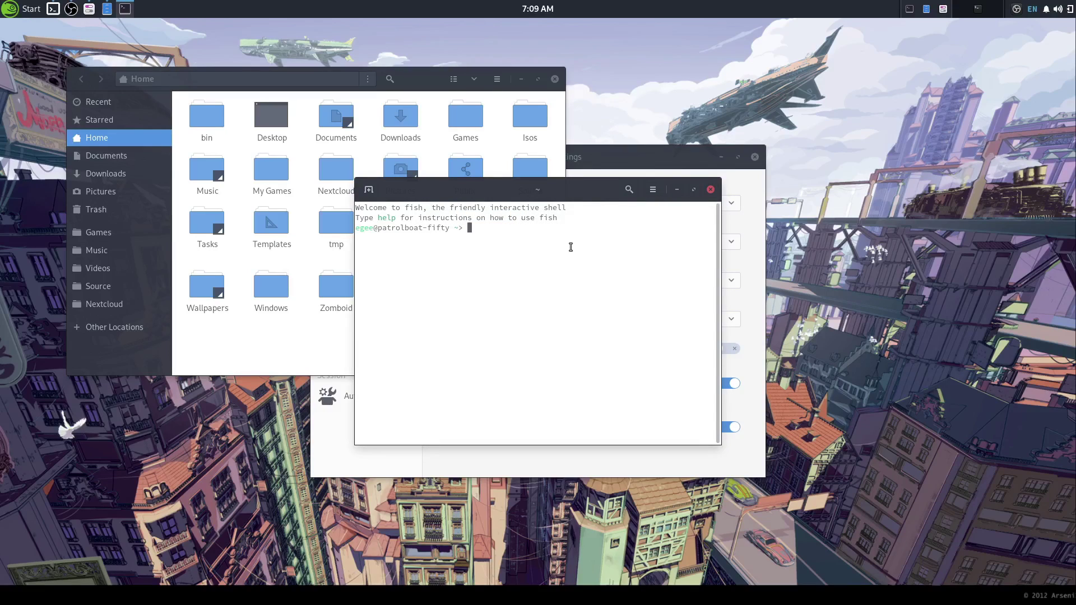
Close the terminal and move the Home folder window toward the centre.
drag(568, 193, 567, 213)
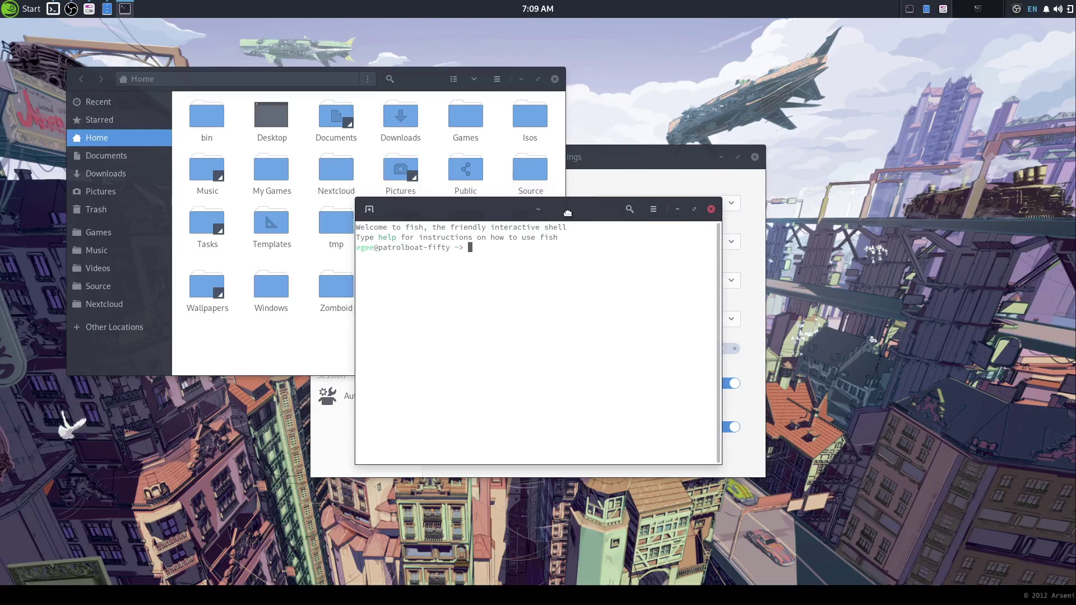
click(711, 210)
drag(425, 81, 637, 119)
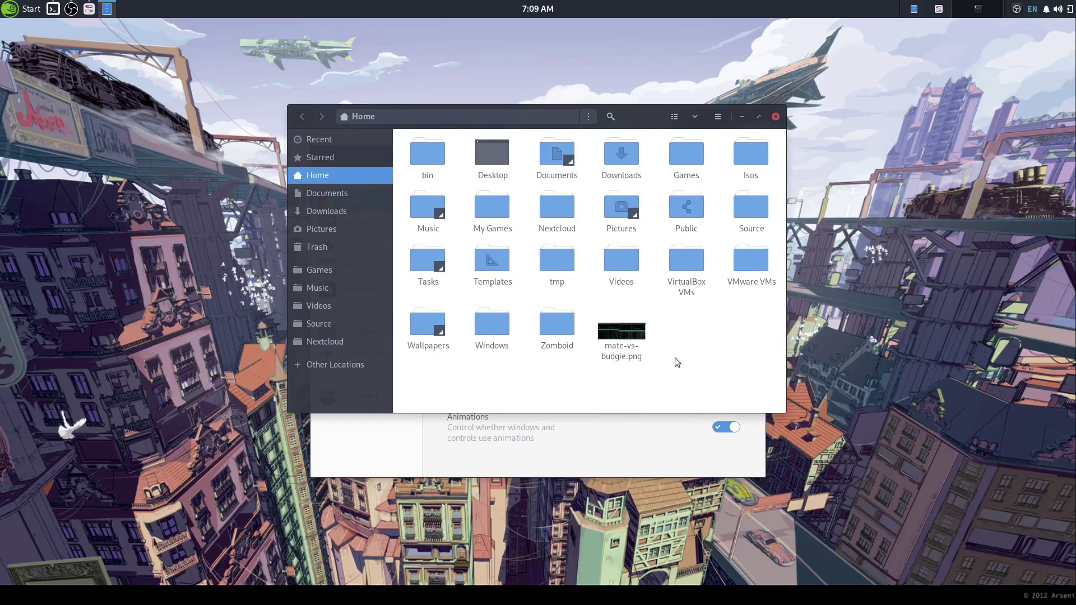
Look at the folder view's context actions, then minimise Files.
right_click(685, 331)
click(642, 304)
right_click(642, 305)
click(636, 304)
click(742, 115)
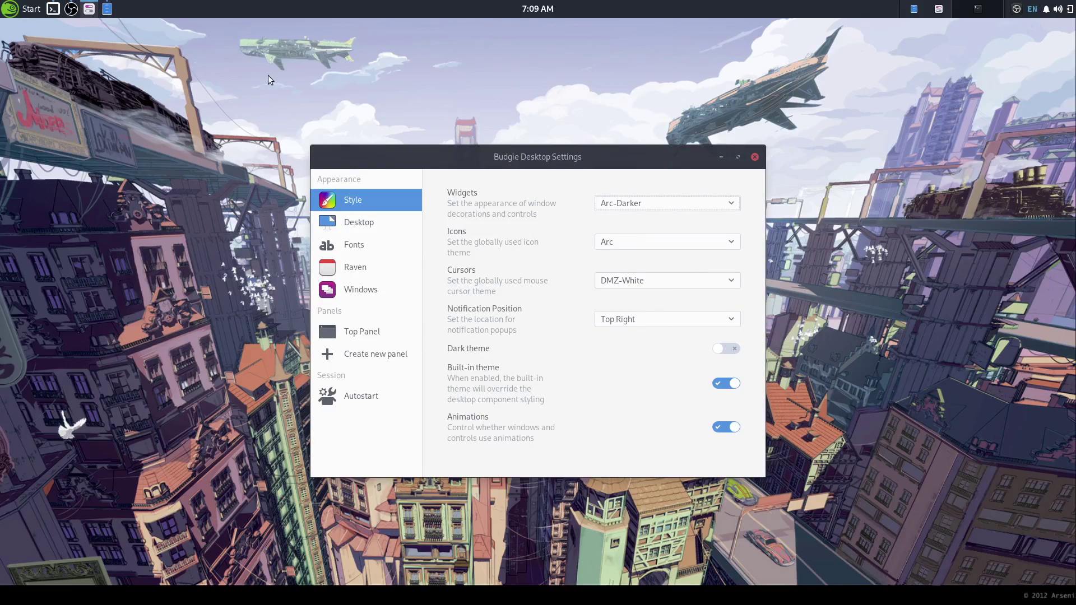
On the Desktop settings page, toggle desktop icons and active mounts off and back on.
click(366, 220)
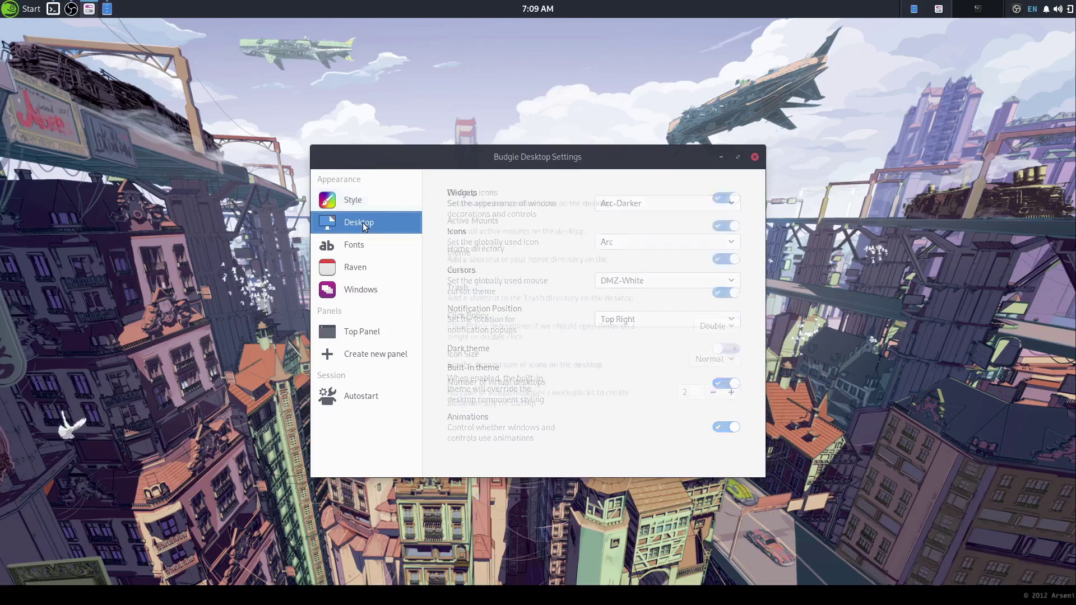
click(718, 199)
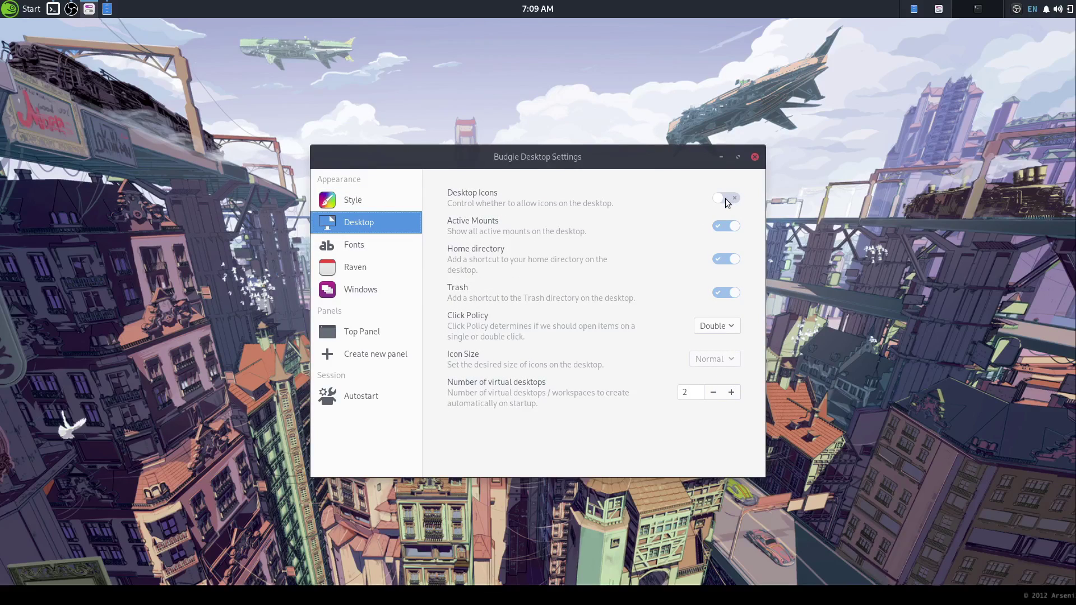
click(726, 198)
click(731, 226)
click(730, 226)
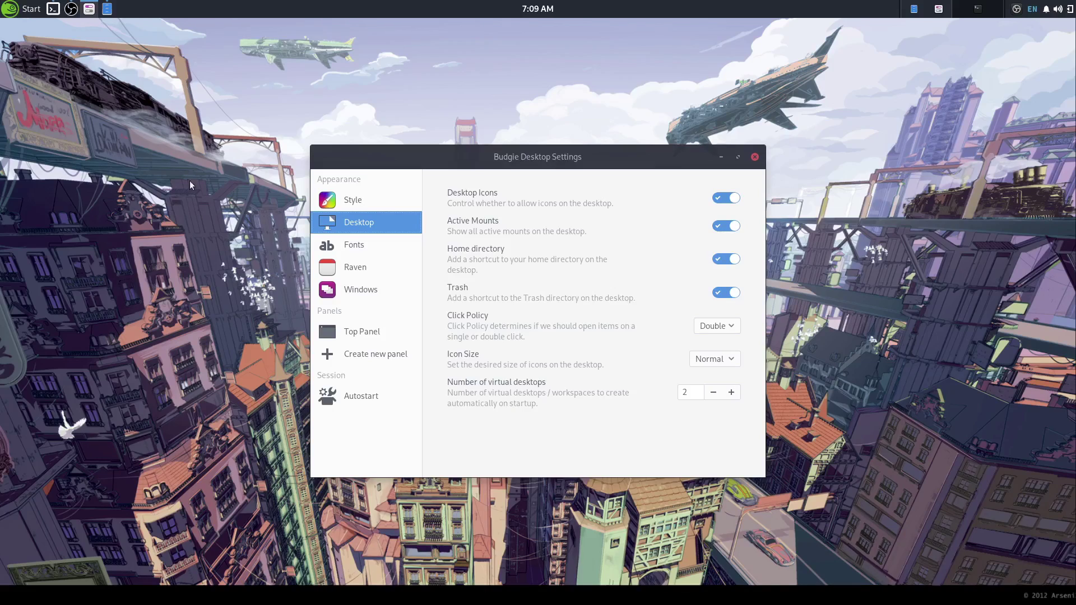
click(107, 9)
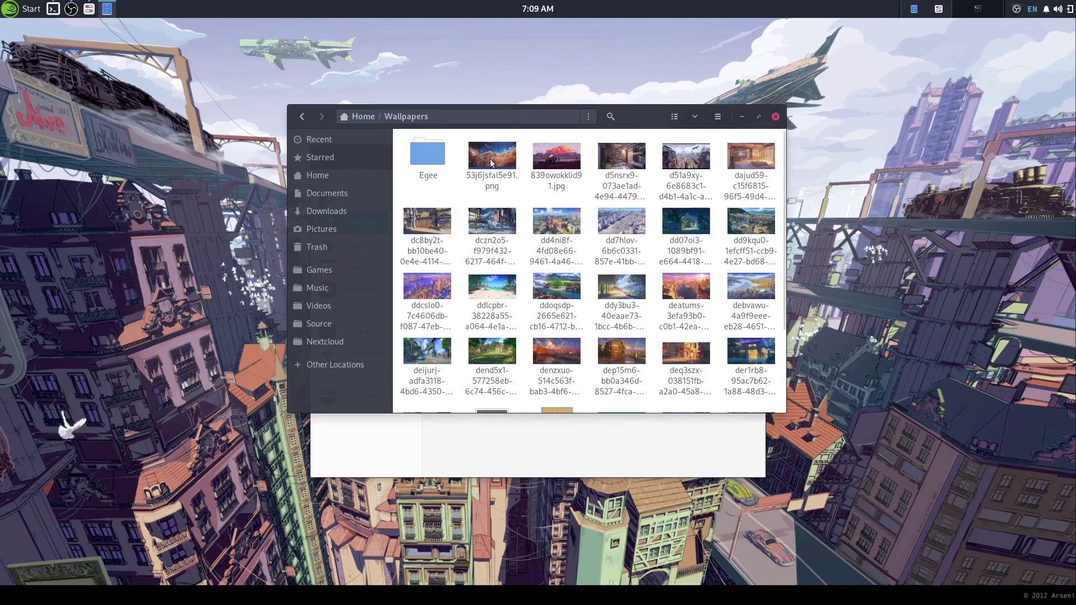
Set 53j6jsfal5e91.png as wallpaper, confirm replacing the existing file, and minimise Files.
right_click(490, 159)
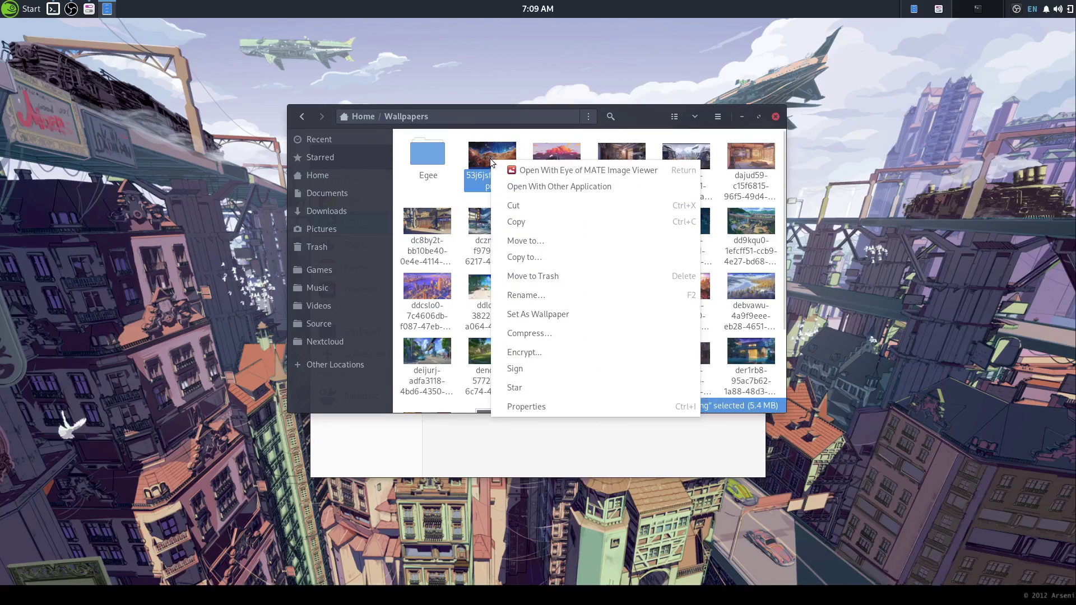
click(544, 315)
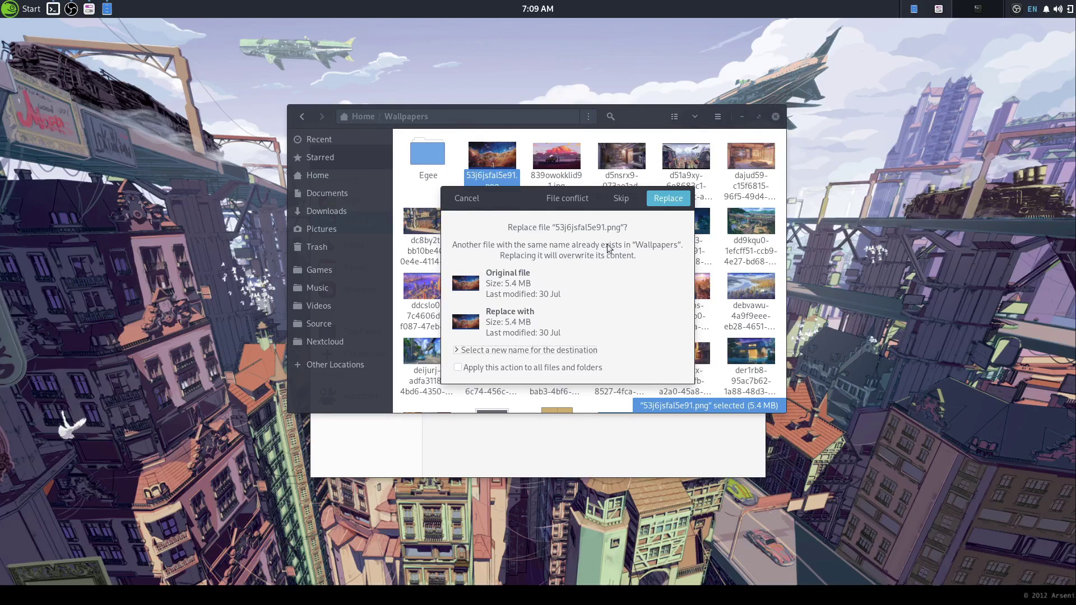
click(668, 199)
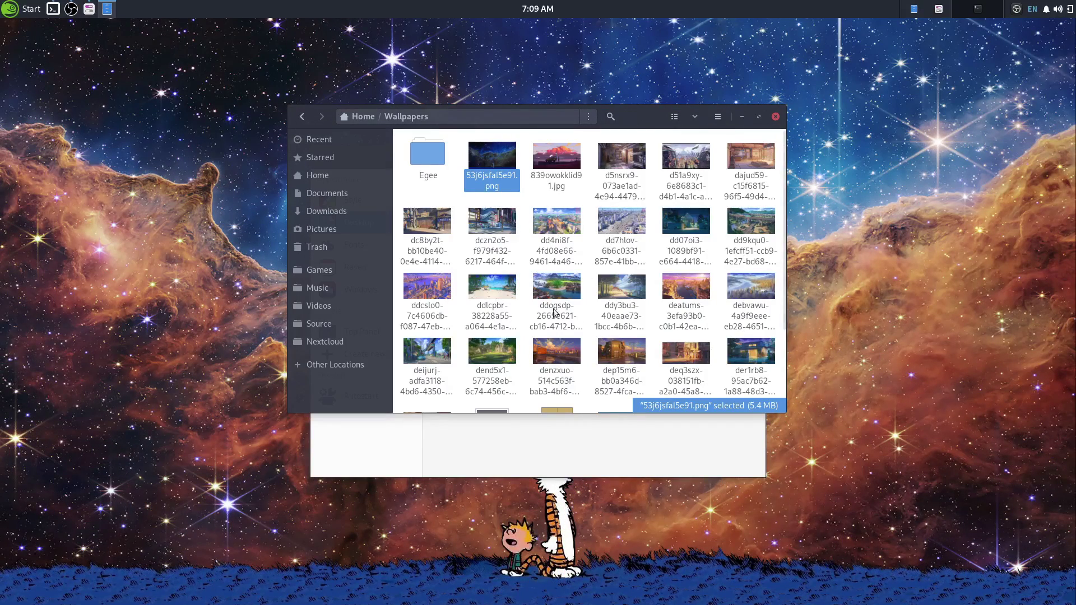
scroll(522, 201, down, 3)
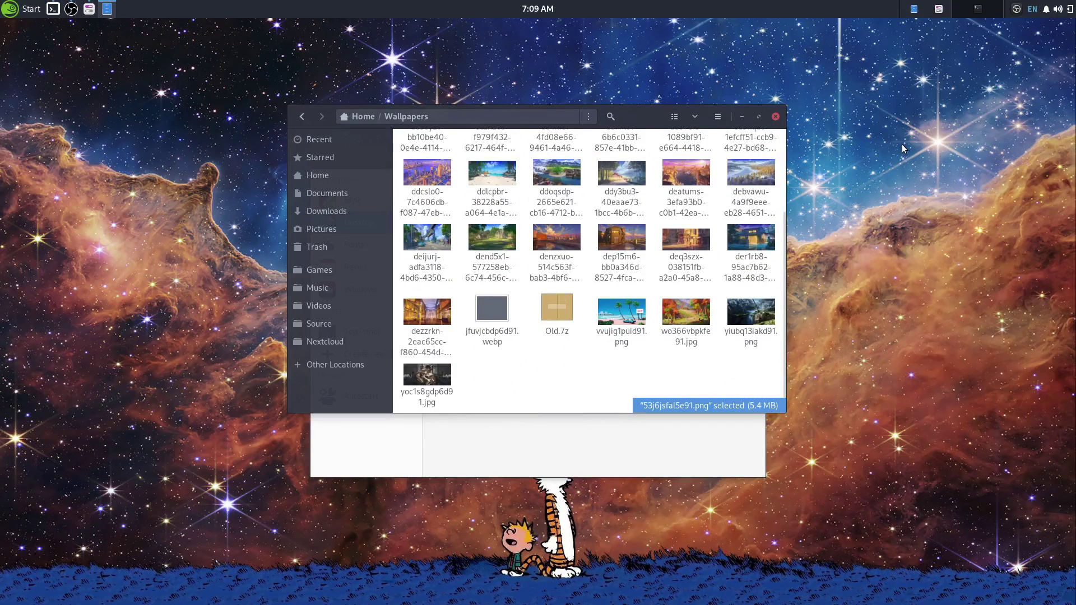
scroll(552, 372, up, 3)
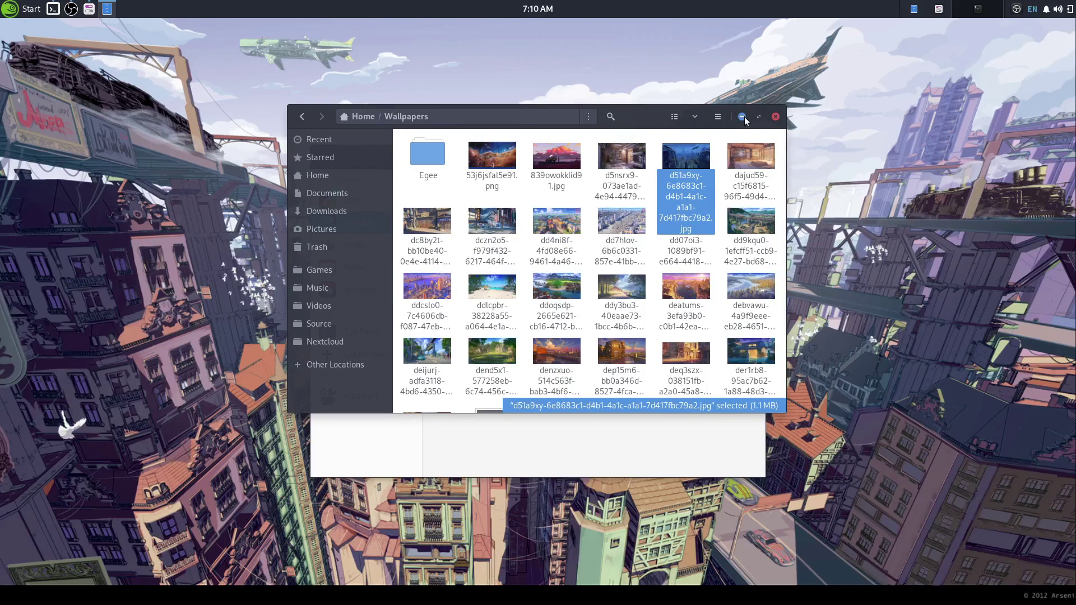
click(744, 117)
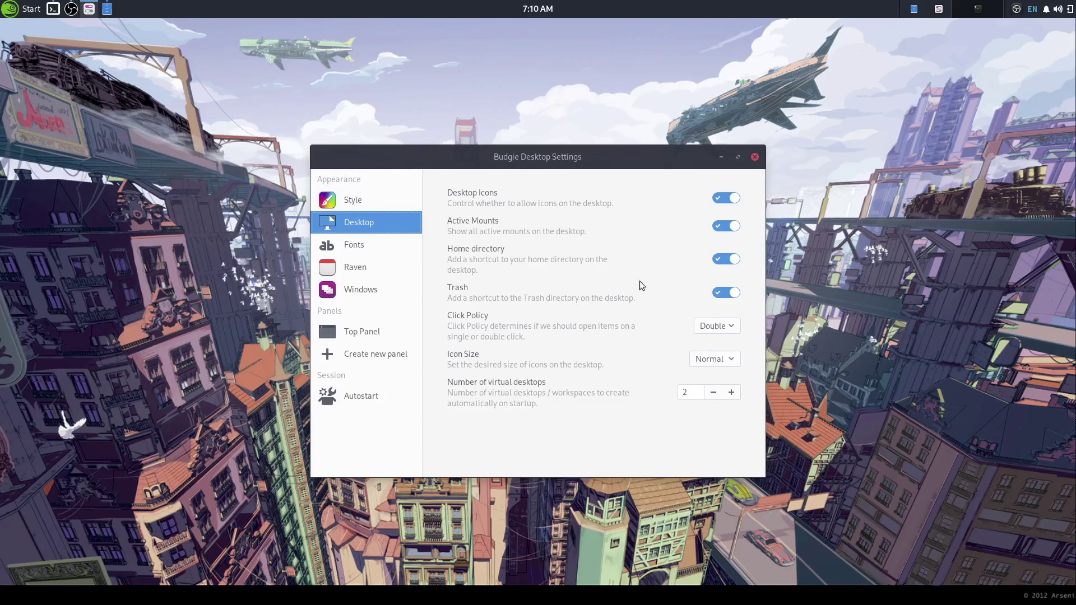
click(1059, 9)
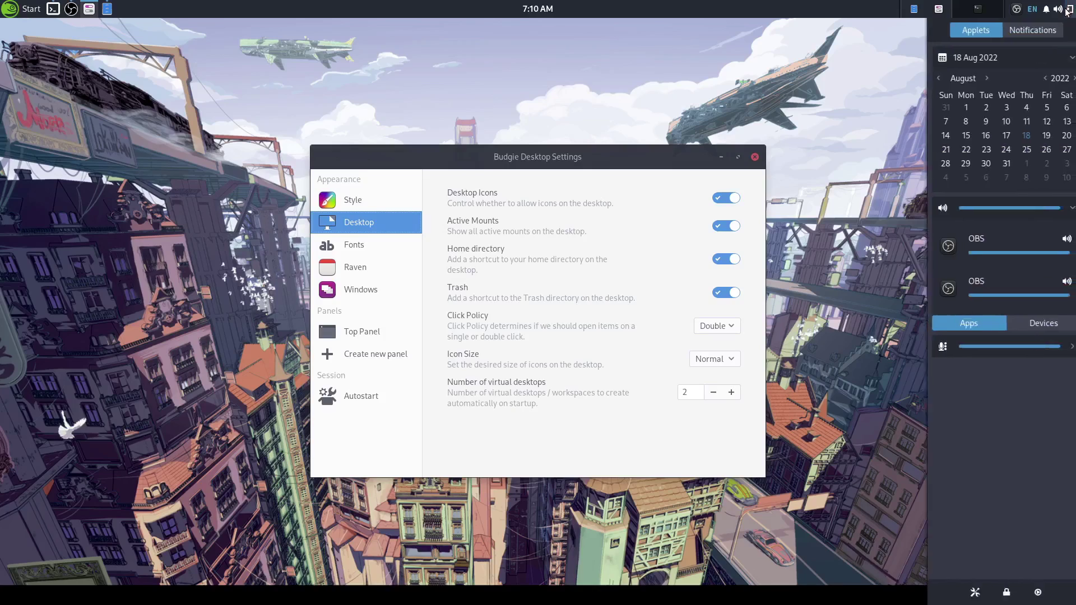
click(1027, 324)
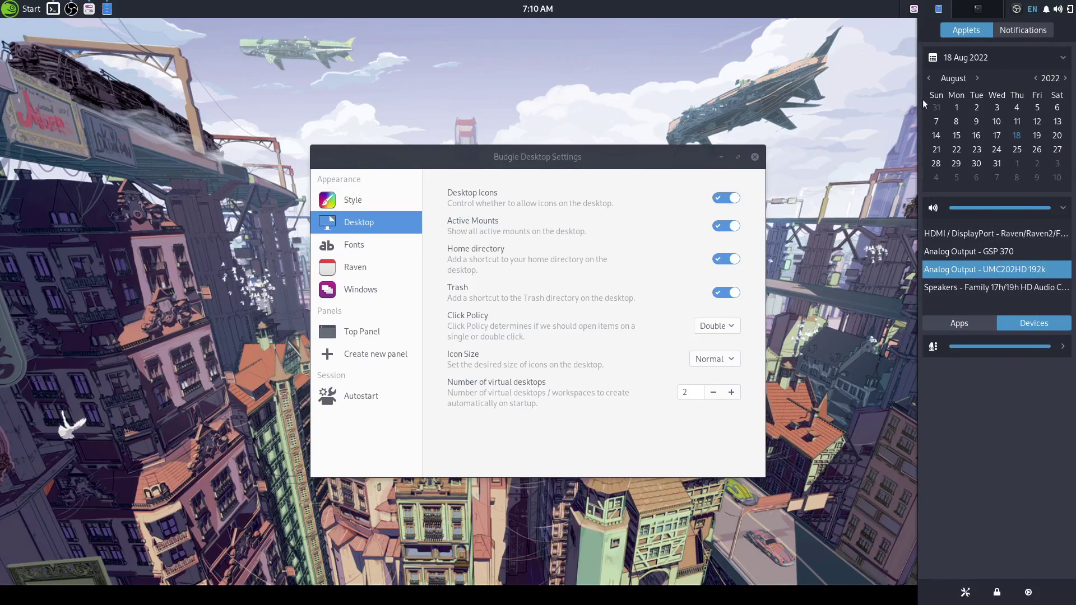
click(1063, 57)
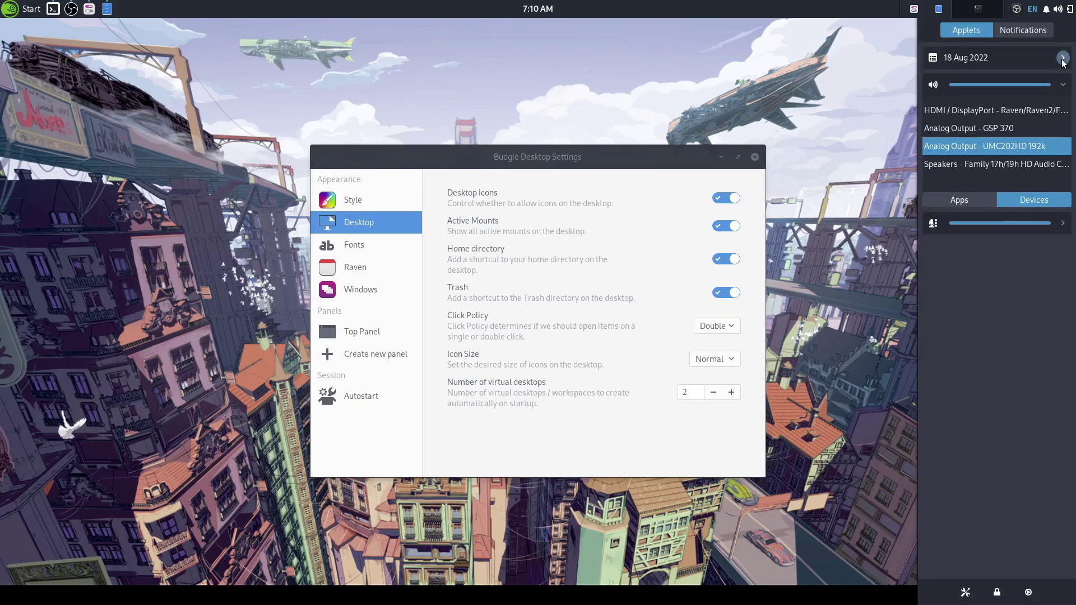
click(1063, 57)
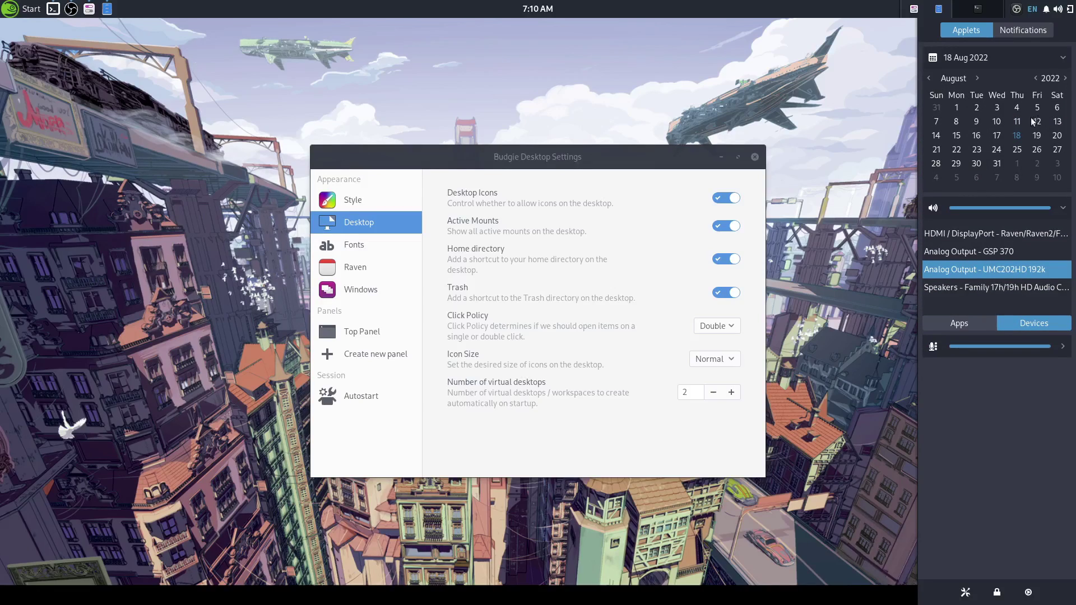
click(1063, 347)
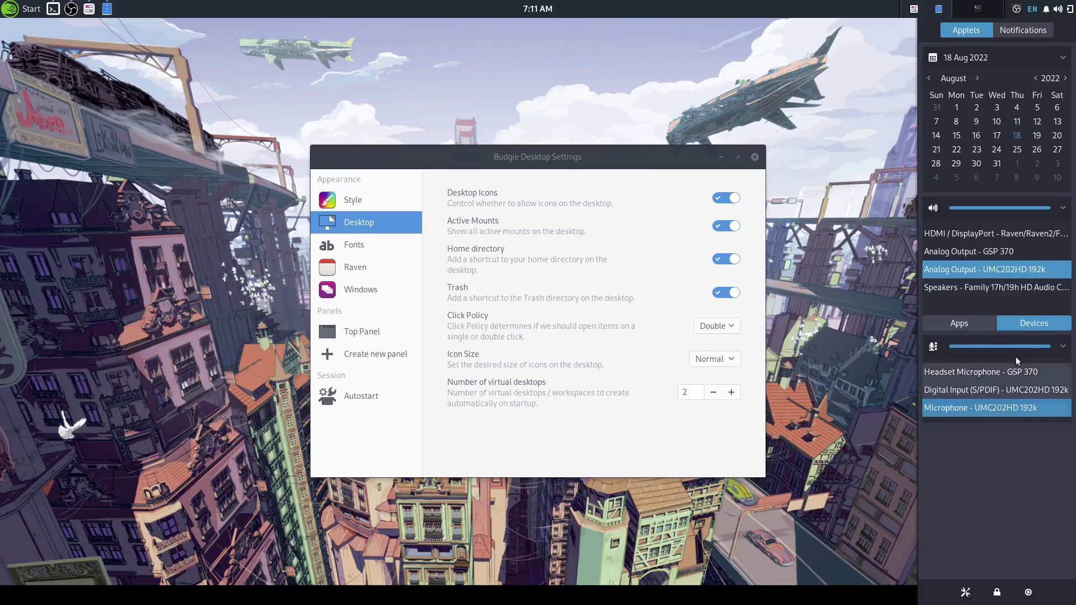
click(1063, 346)
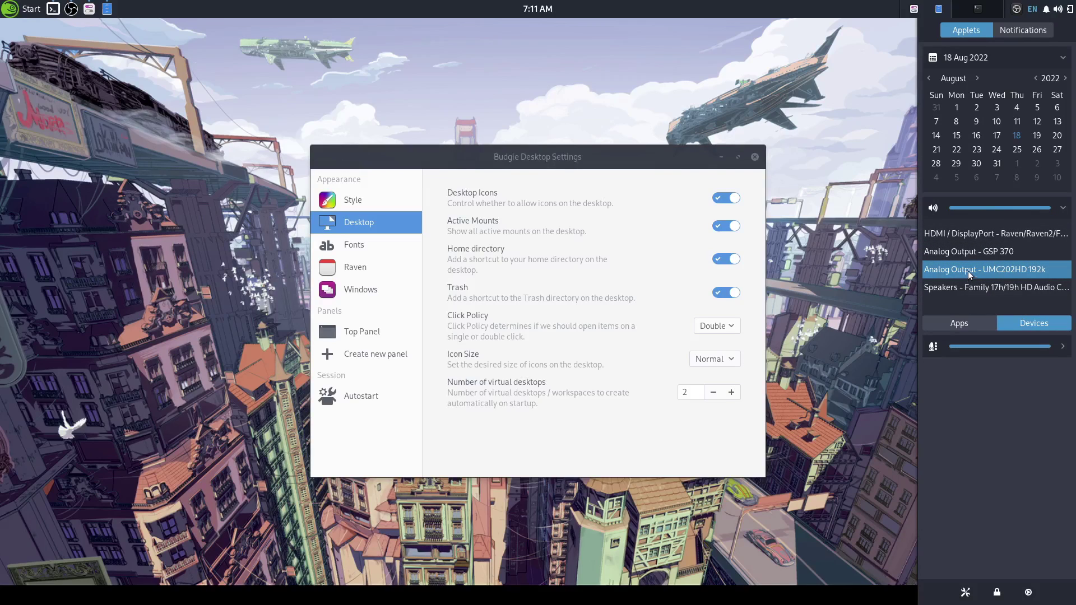
click(1020, 25)
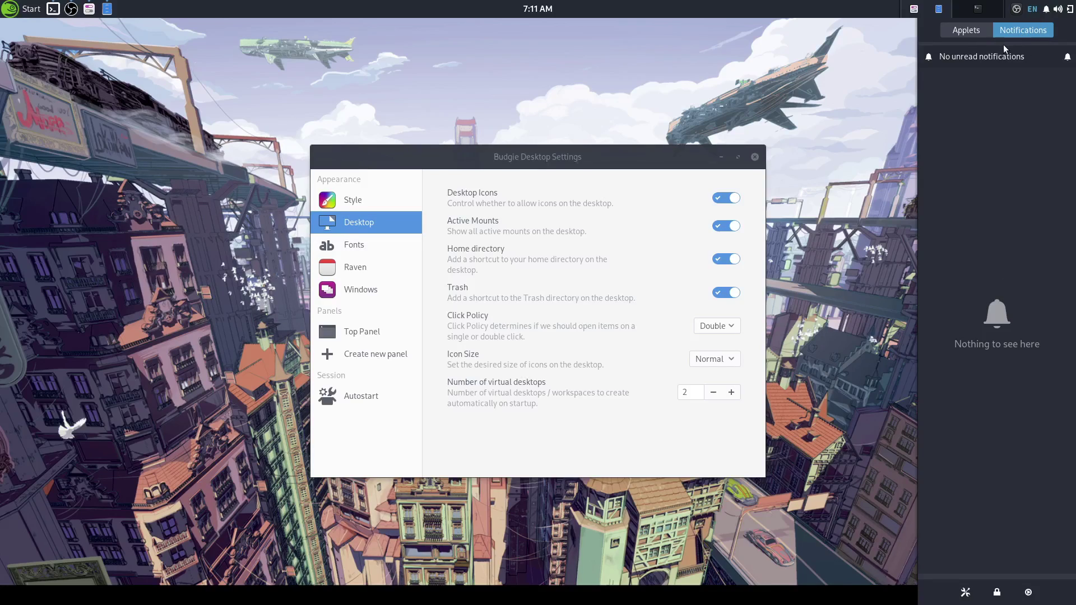
click(355, 226)
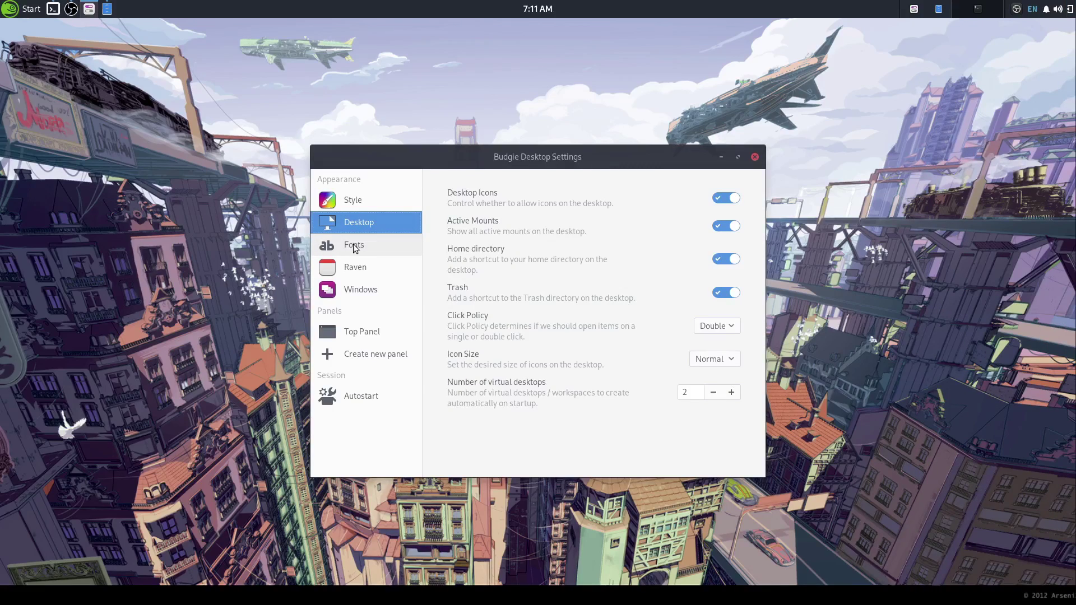
View the Fonts settings page, then close Budgie Desktop Settings.
click(354, 245)
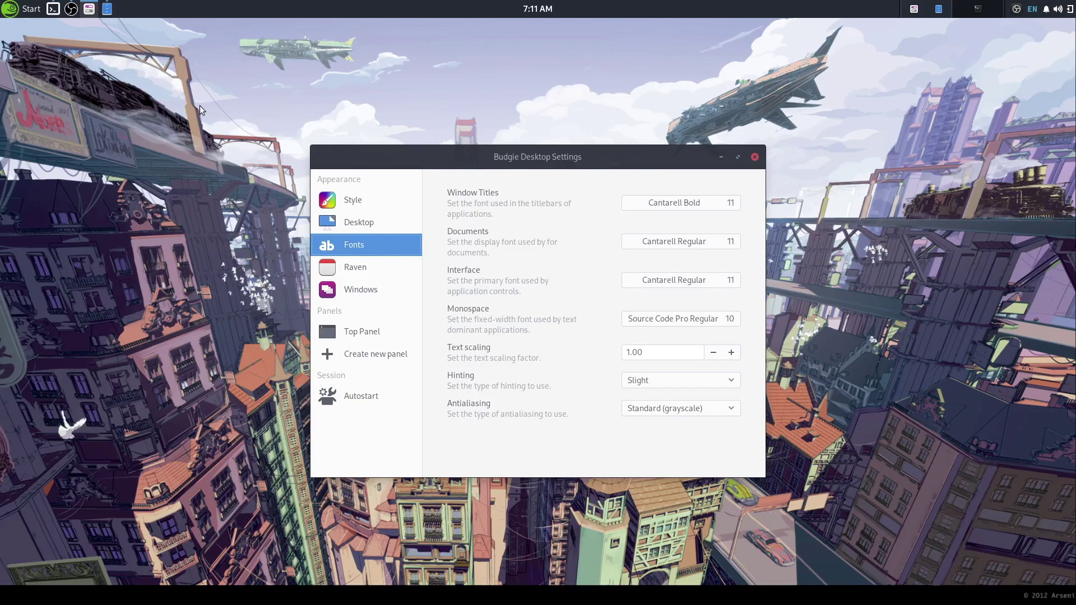
drag(674, 160, 681, 157)
click(763, 154)
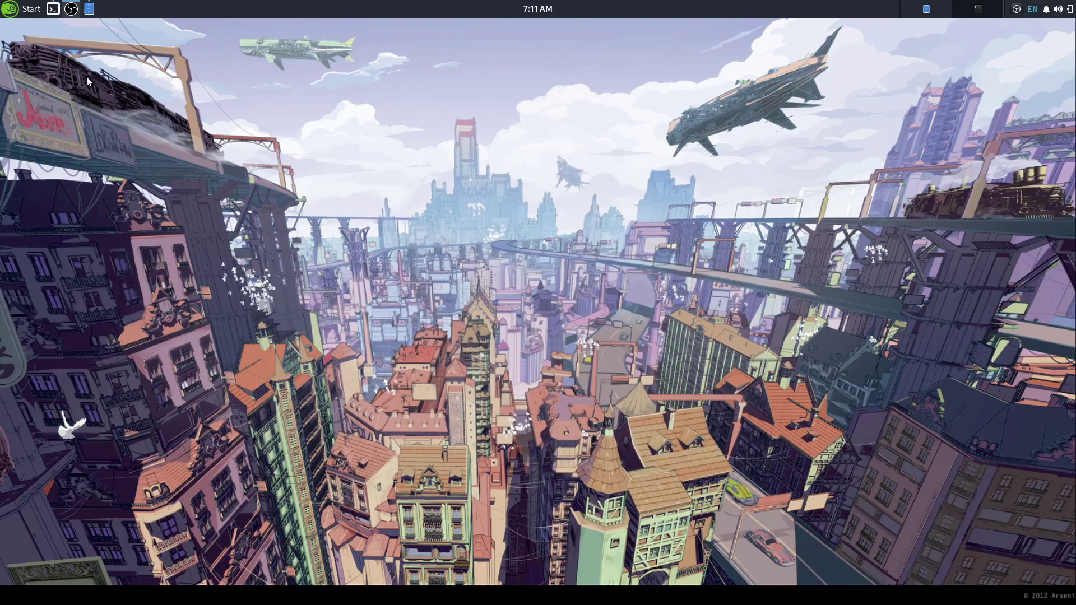
Search 'obs' in the application menu and bring the OBS terminal window forward.
click(20, 9)
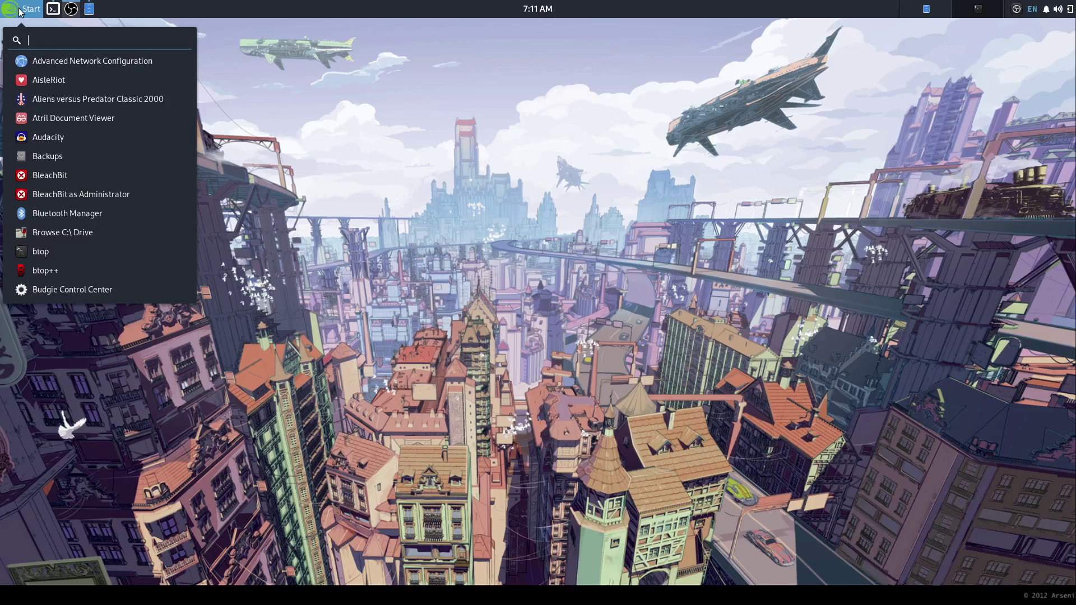
text(obs)
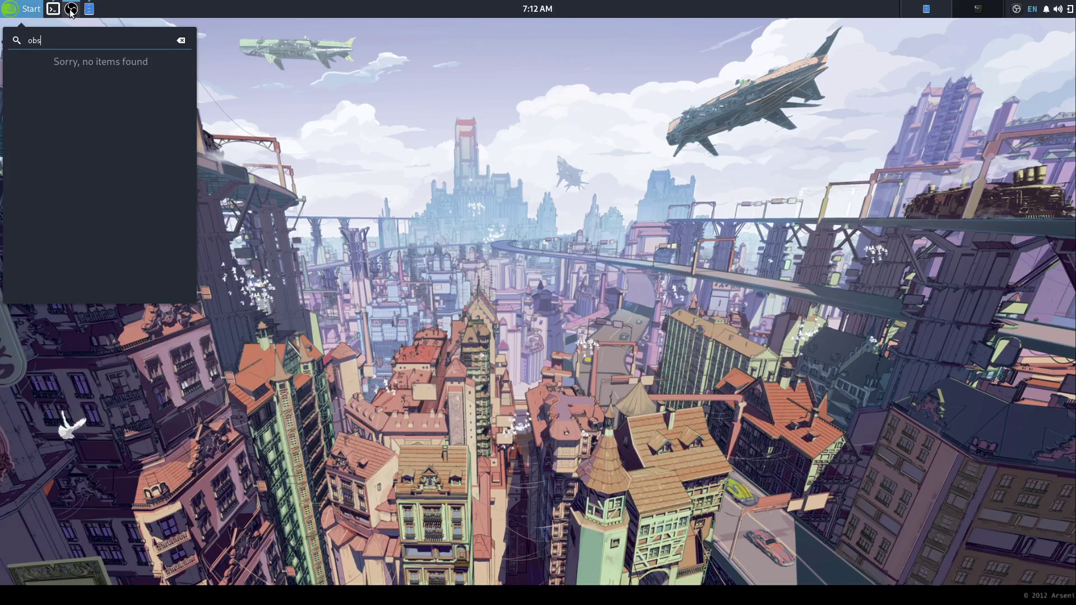
click(978, 9)
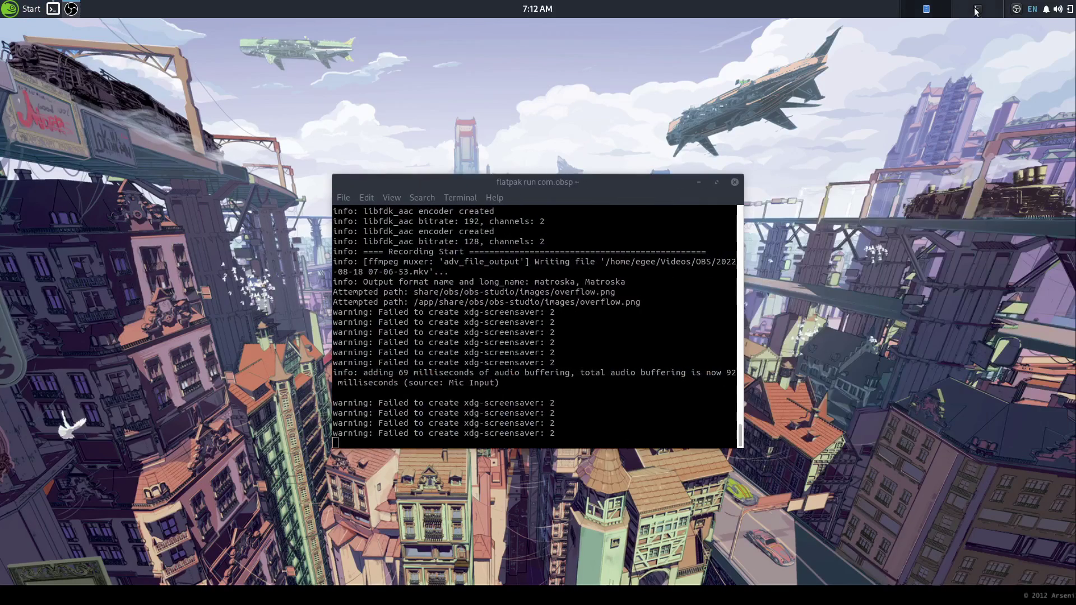
scroll(443, 370, up, 2)
scroll(493, 375, down, 2)
Hide the OBS terminal, then launch and close the plain Terminal from a 'ter' search.
click(924, 13)
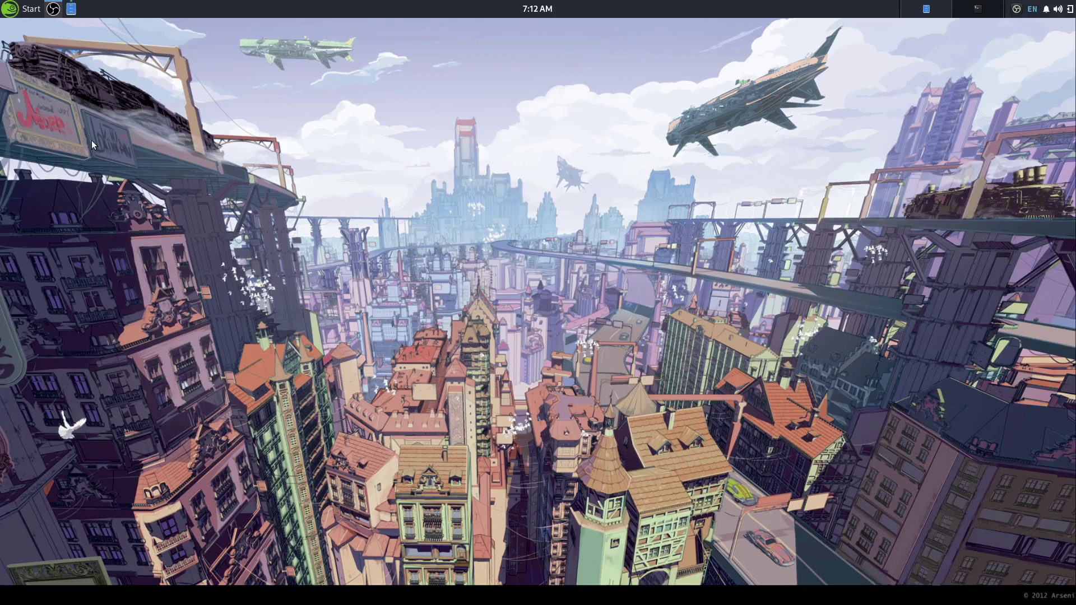
click(21, 9)
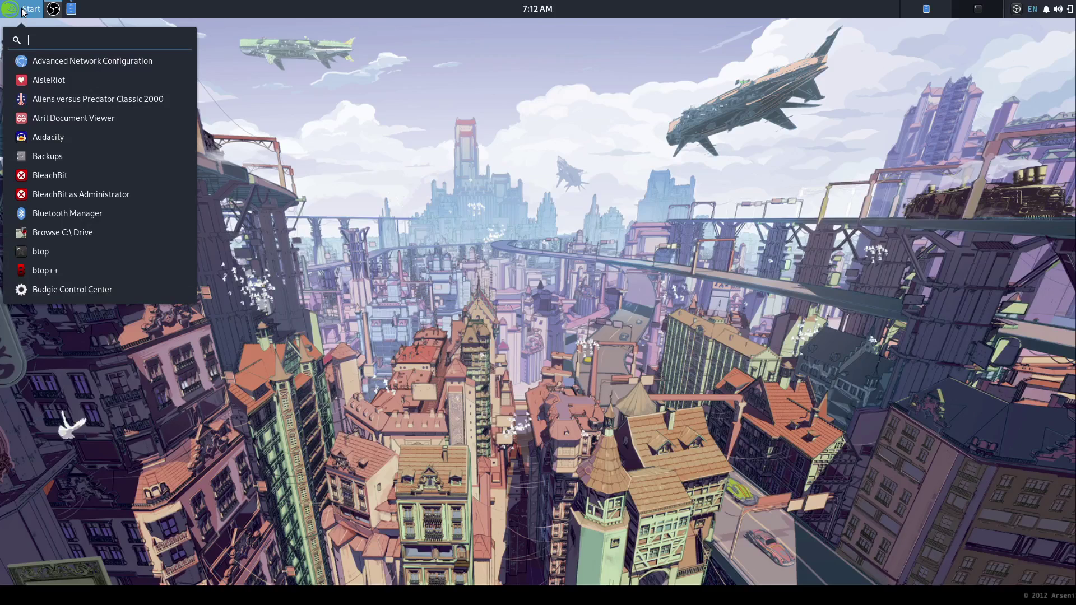
text(ter)
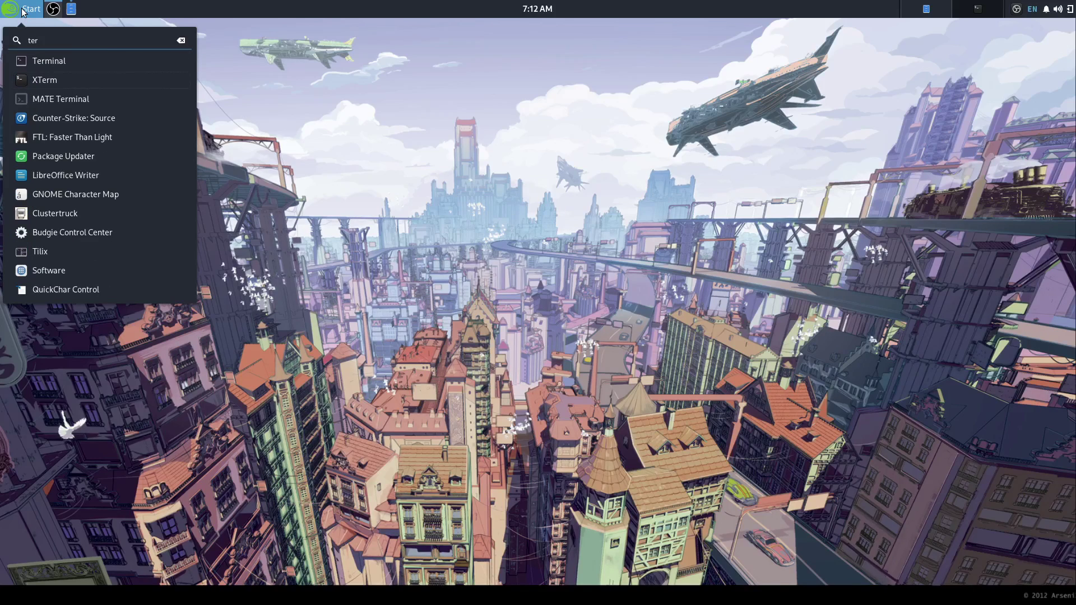
key(Return)
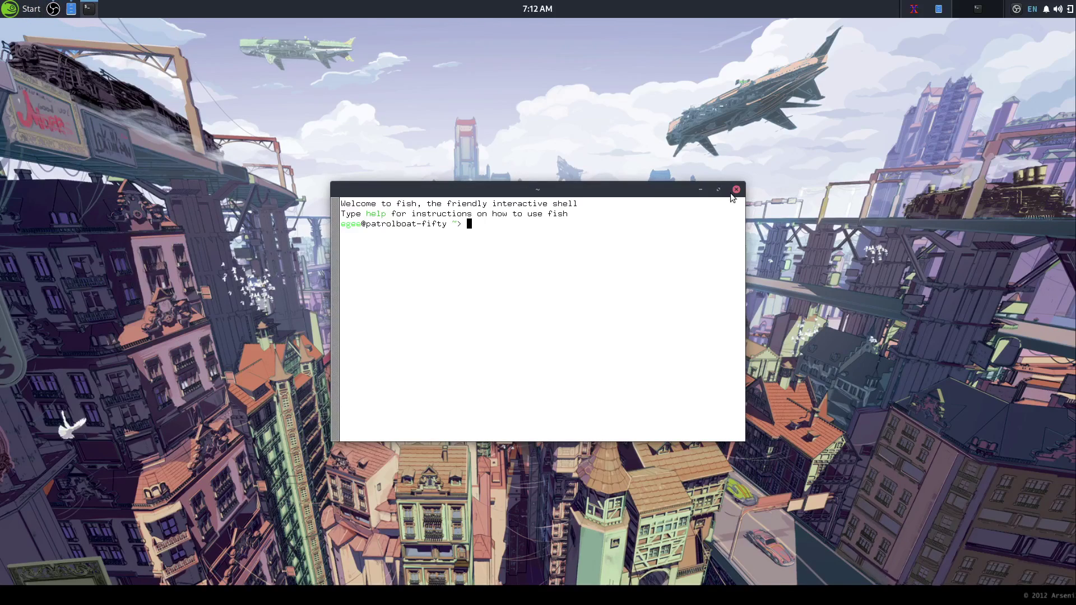
click(735, 191)
Launch Tilix via a 'til' search, enlarge it and move it near the top centre.
key(super)
text(til)
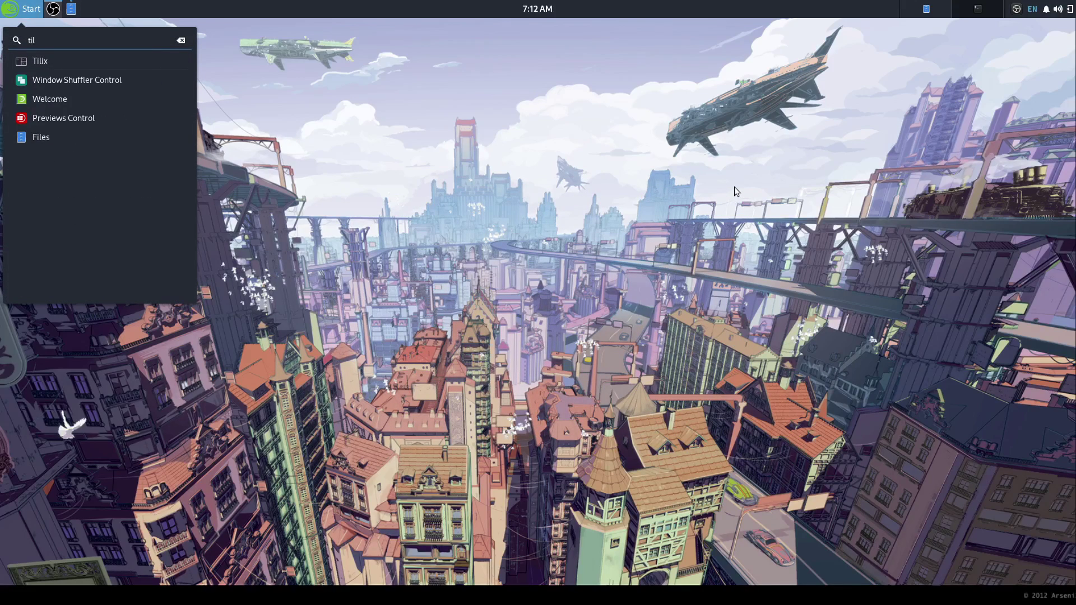
key(Return)
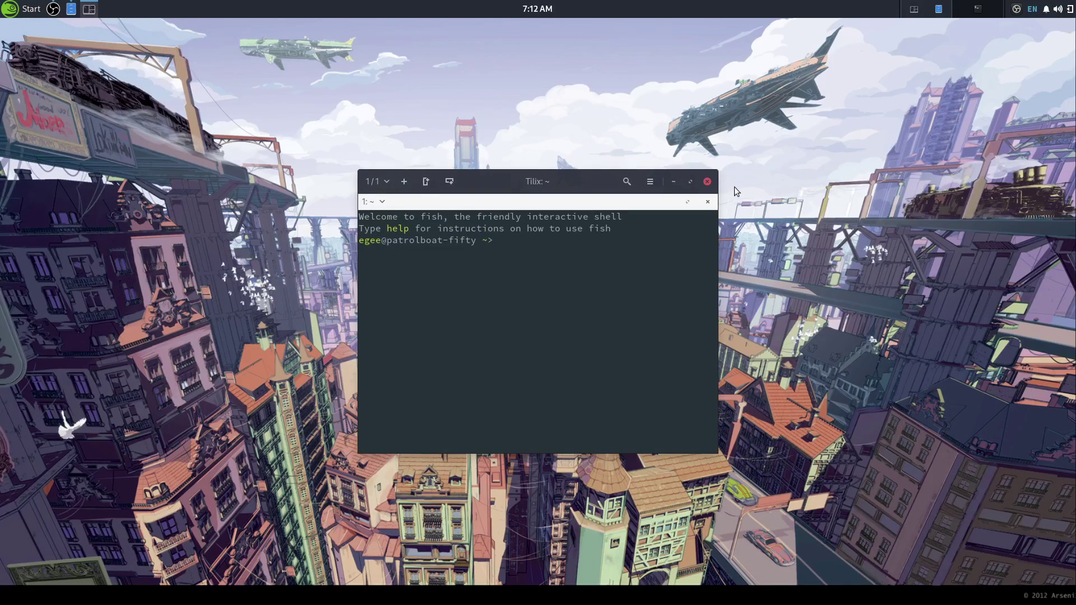
drag(718, 454, 901, 514)
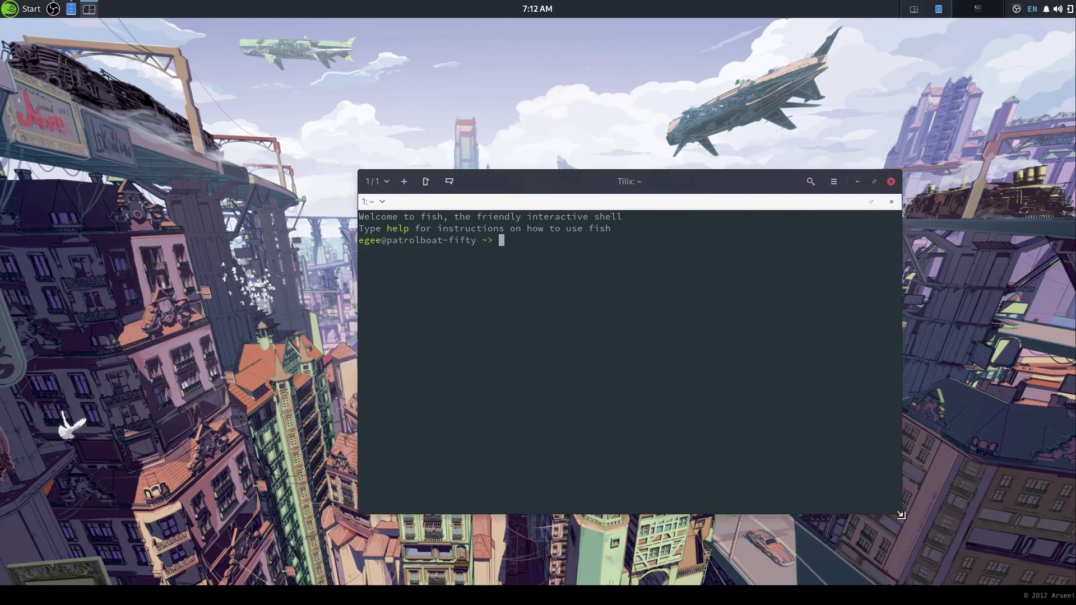
drag(693, 181, 607, 125)
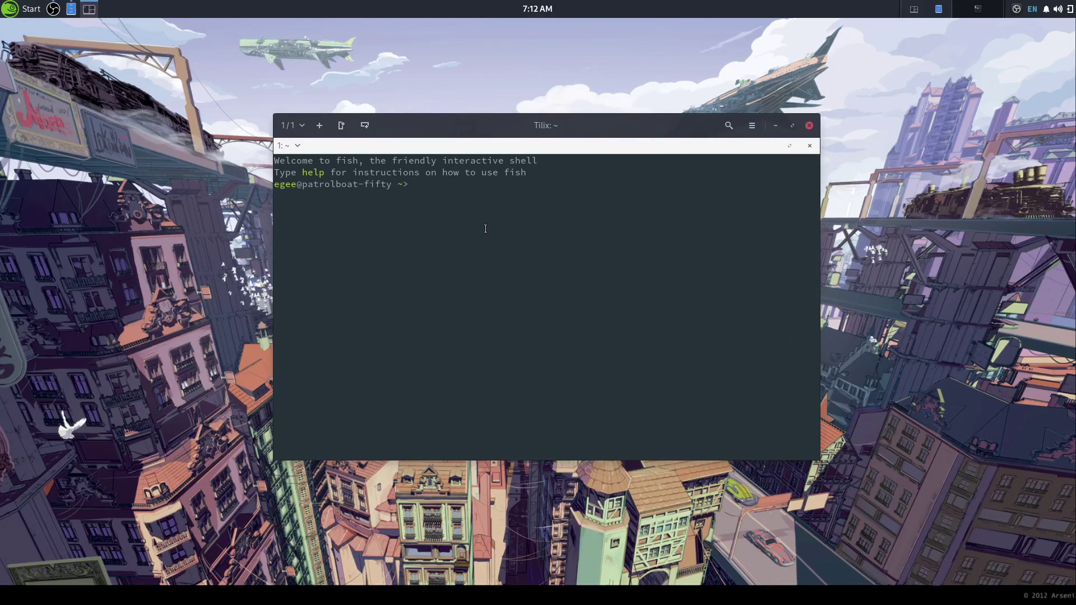
Run 'flatpak update' in Tilix and confirm the updates with y.
double_click(349, 161)
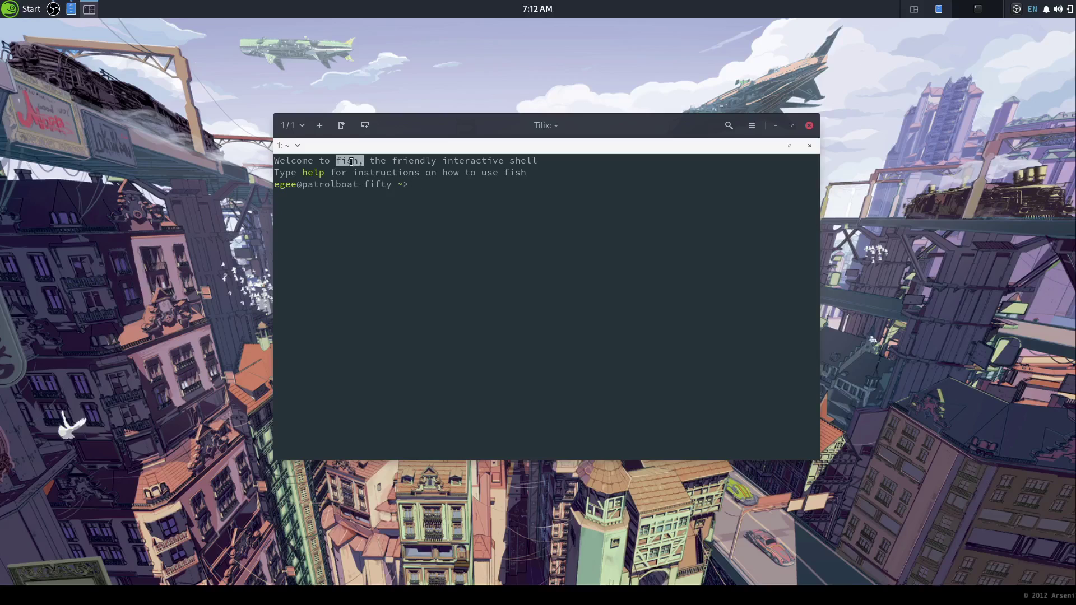
click(523, 264)
text(flatpak update)
key(Return)
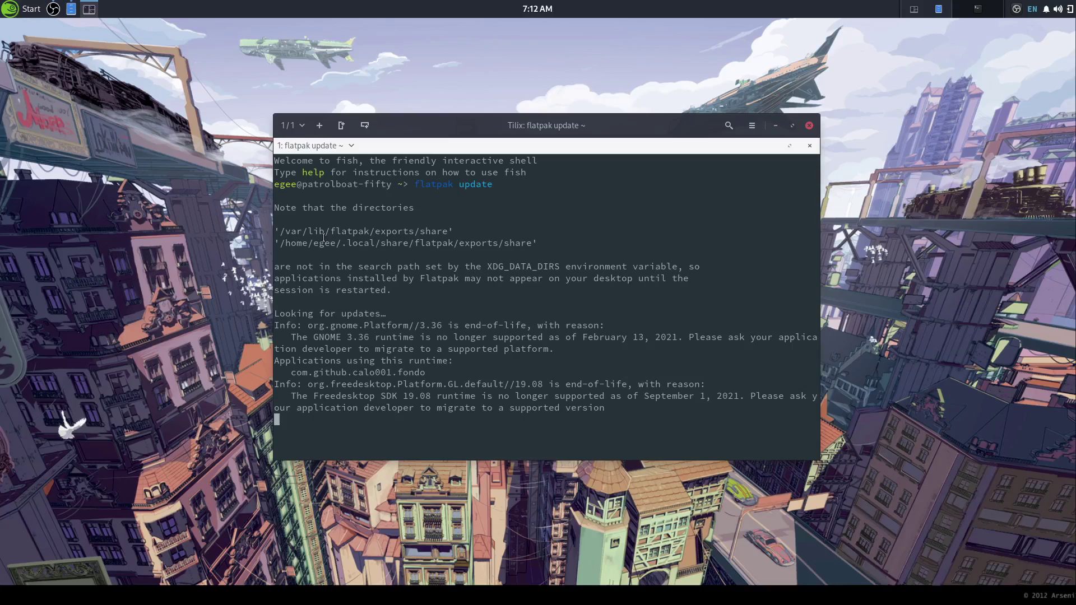
text(y)
key(Return)
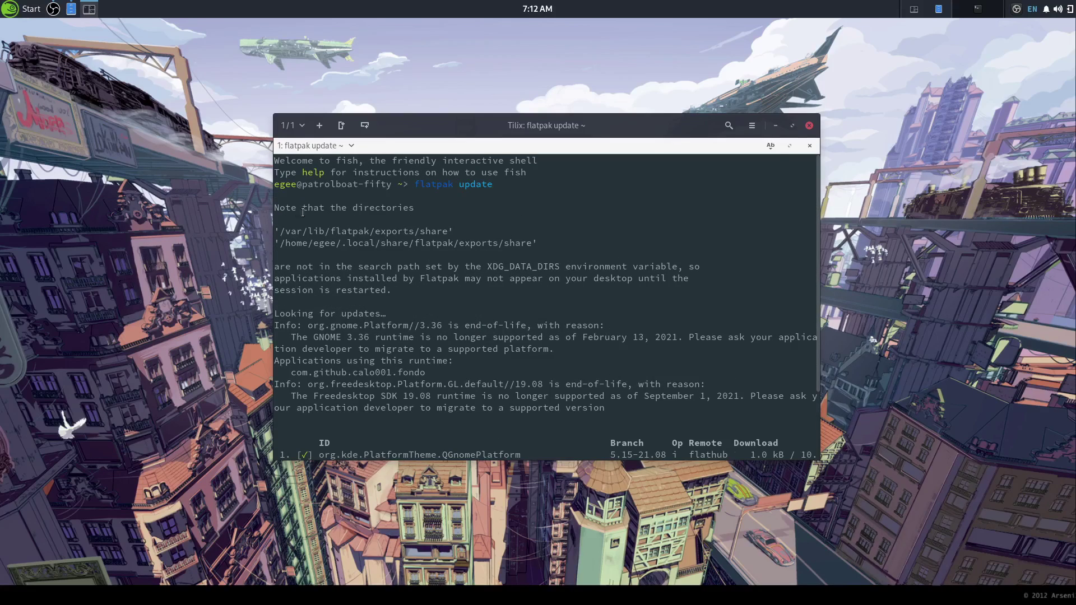
Highlight the missing flatpak export paths and the word XDG_DATA_DIRS in the warning.
drag(542, 244, 232, 230)
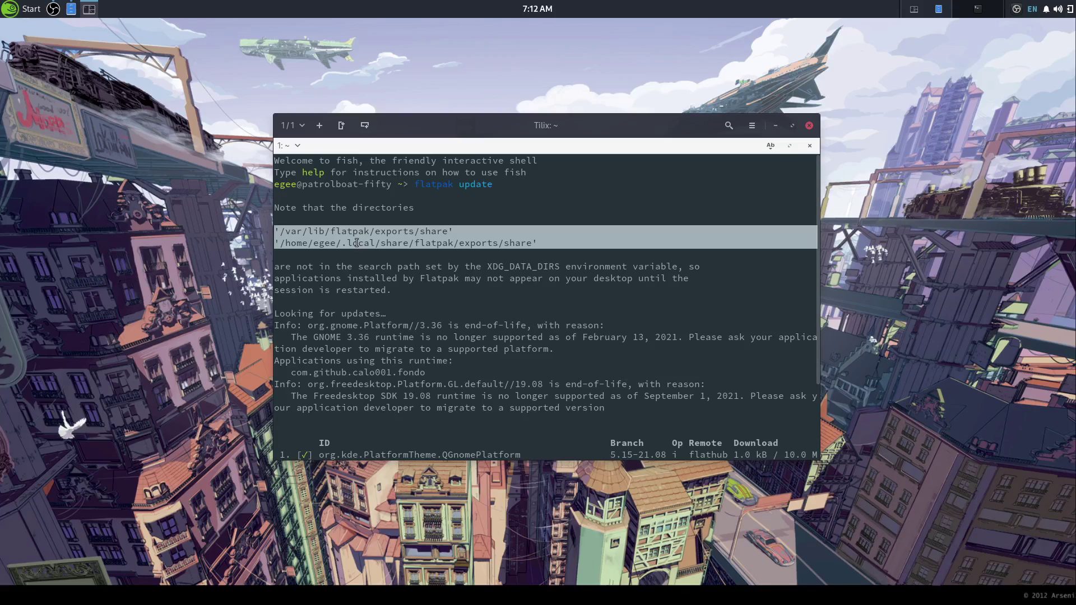
click(386, 242)
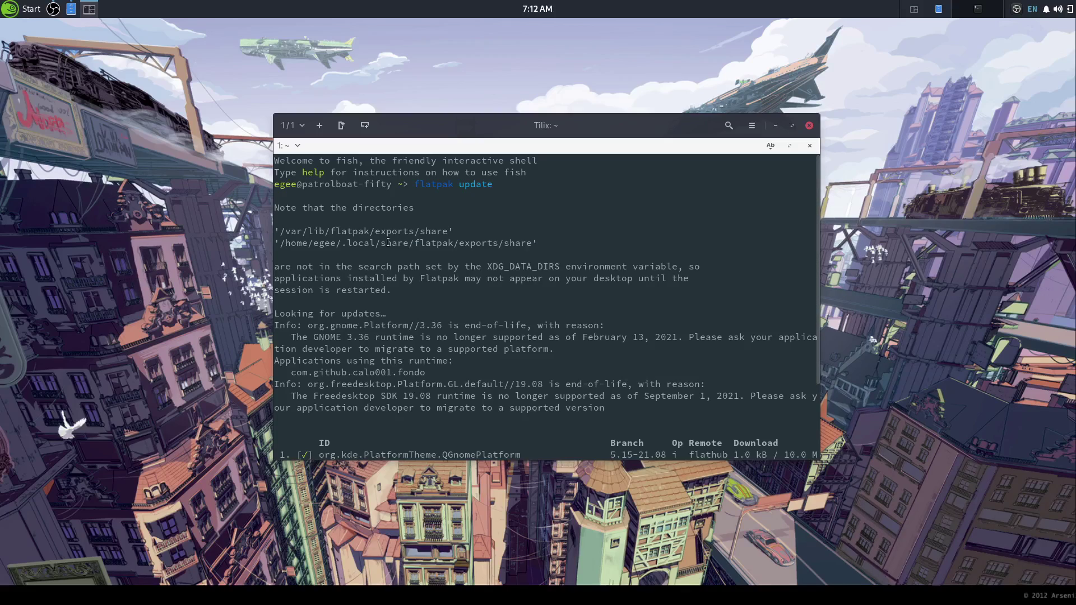
click(12, 9)
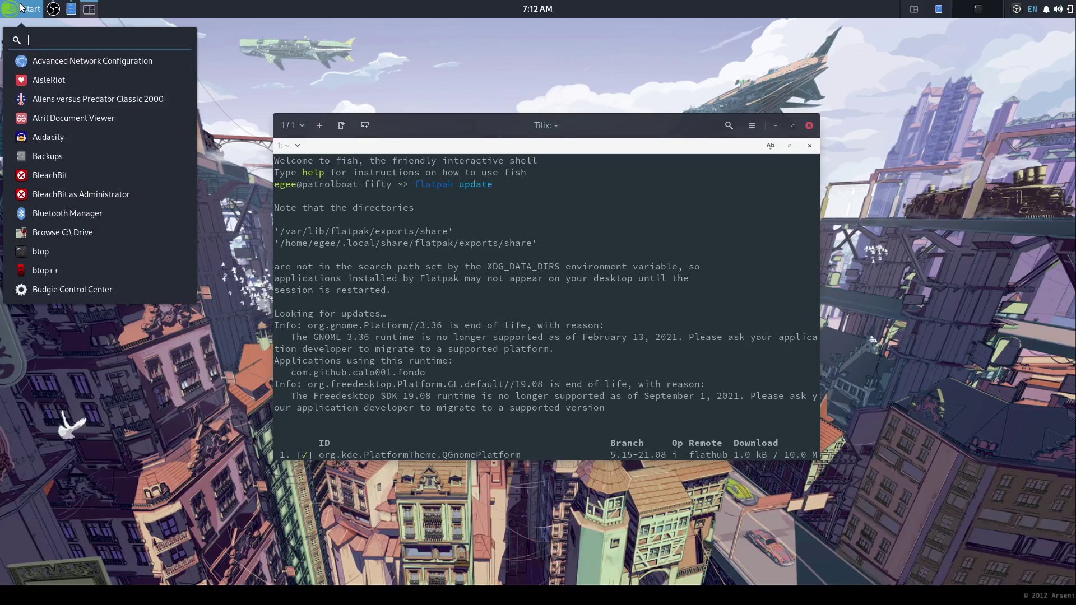
text(obs)
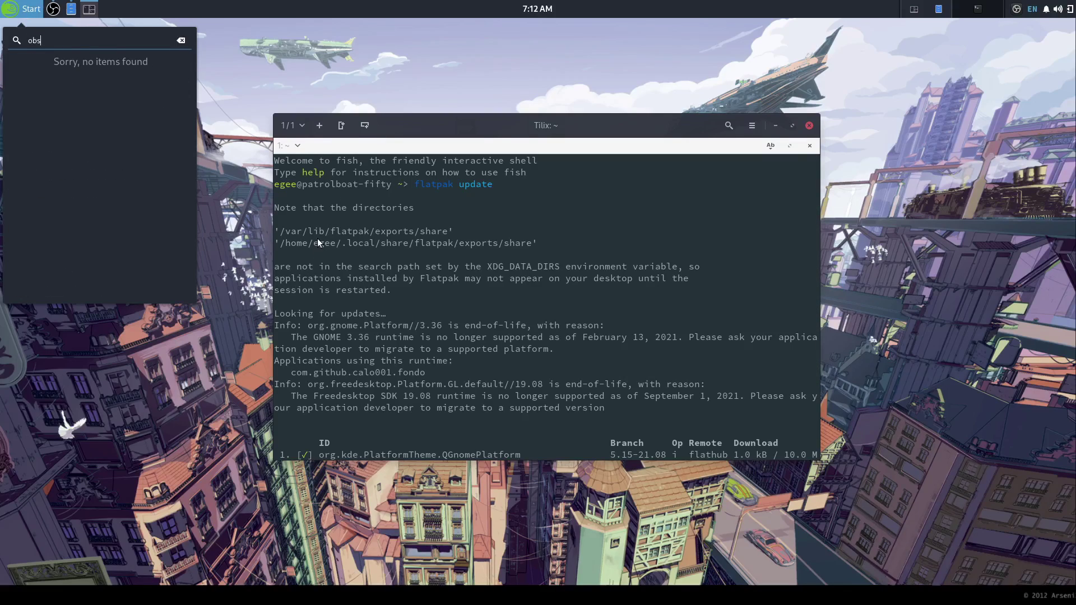
click(543, 267)
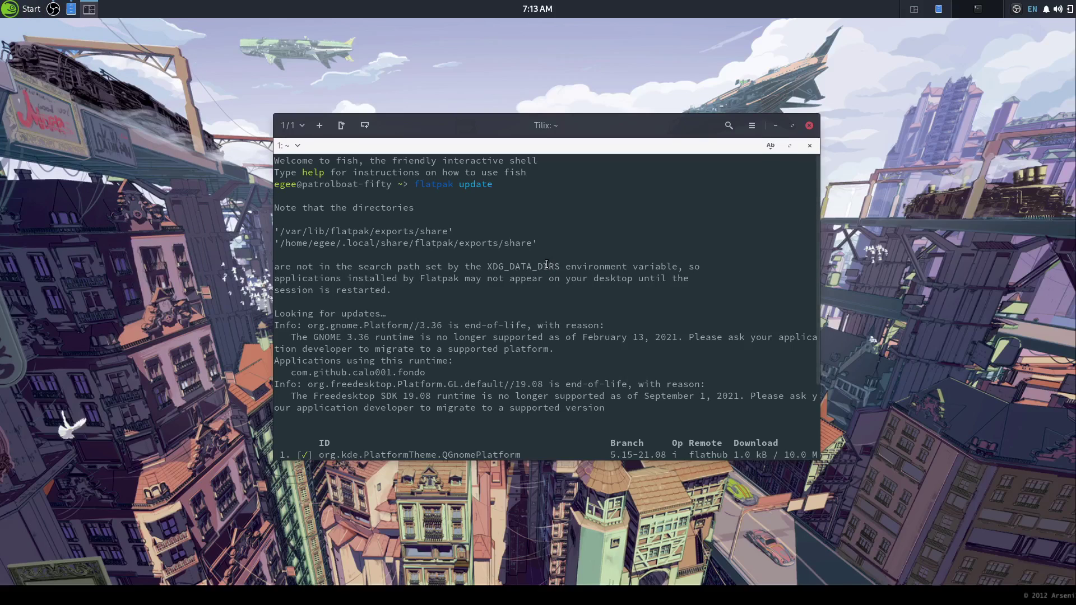
double_click(543, 268)
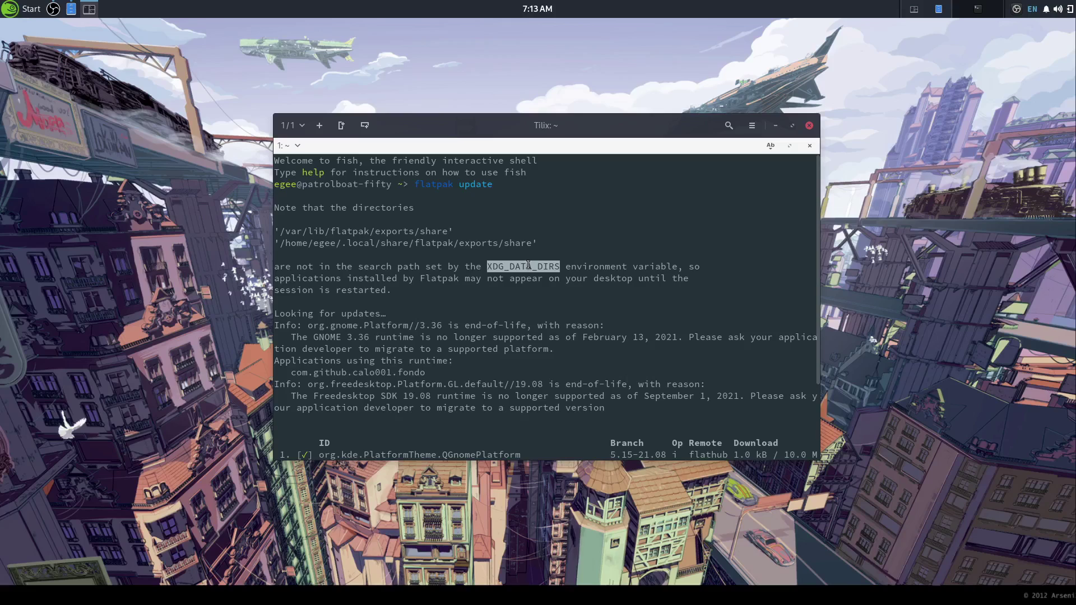
Open Files on the Home folder and browse into .local/share/applications.
click(71, 8)
scroll(613, 284, down, 3)
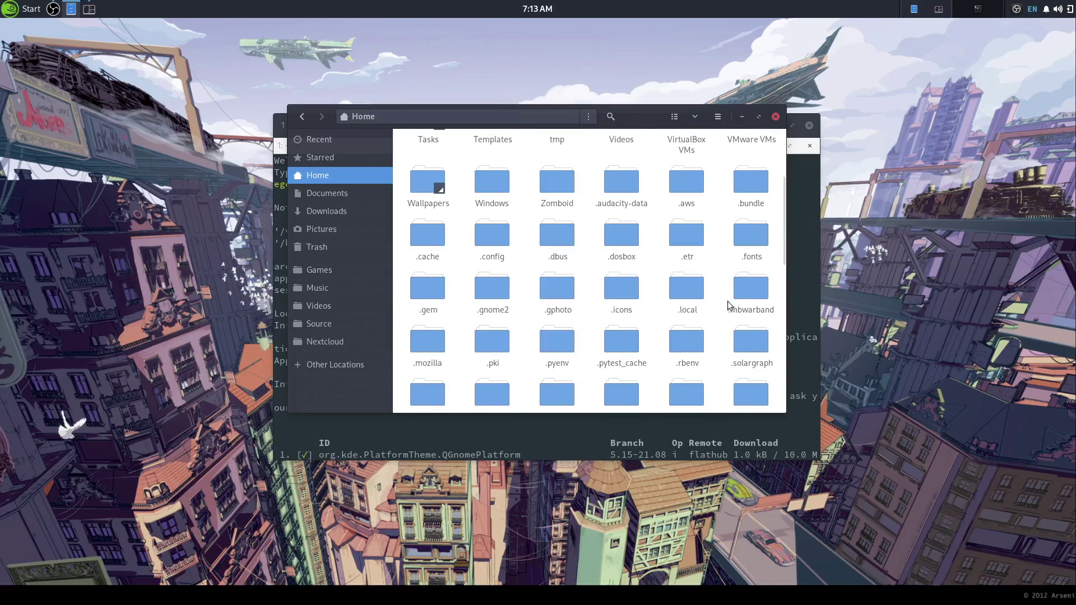
double_click(687, 288)
double_click(507, 155)
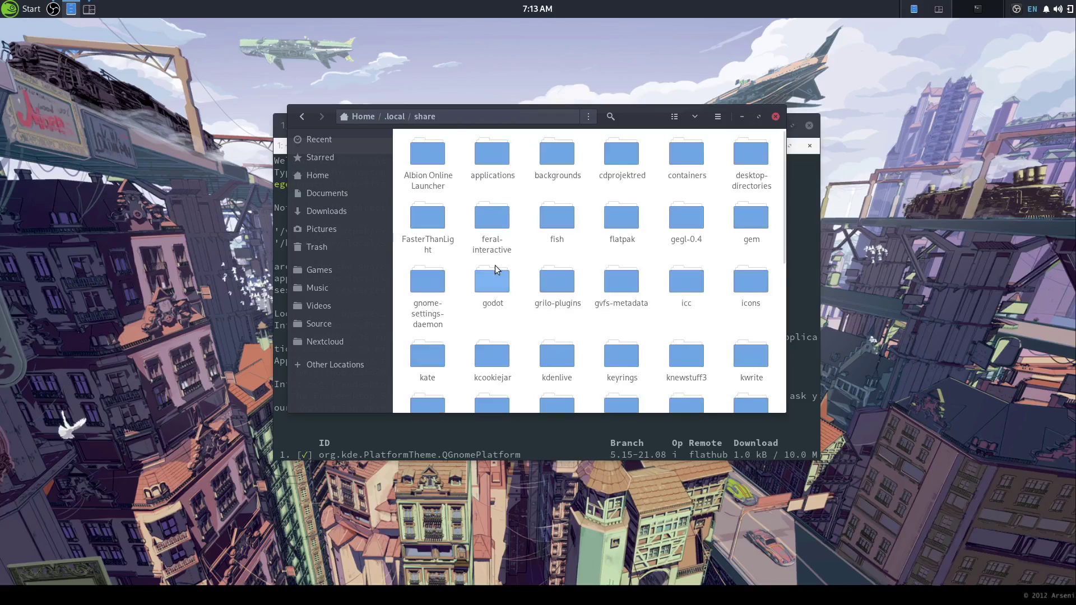
double_click(492, 156)
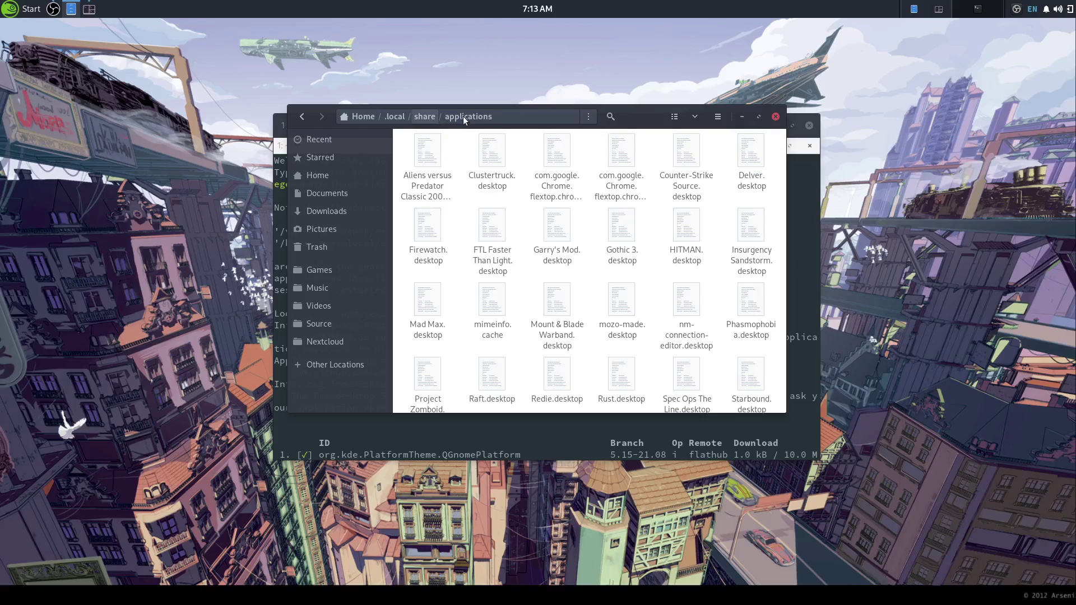
Select all the .desktop files, then try 'alien', 'gu' and 'oth' application menu searches.
drag(402, 141, 772, 374)
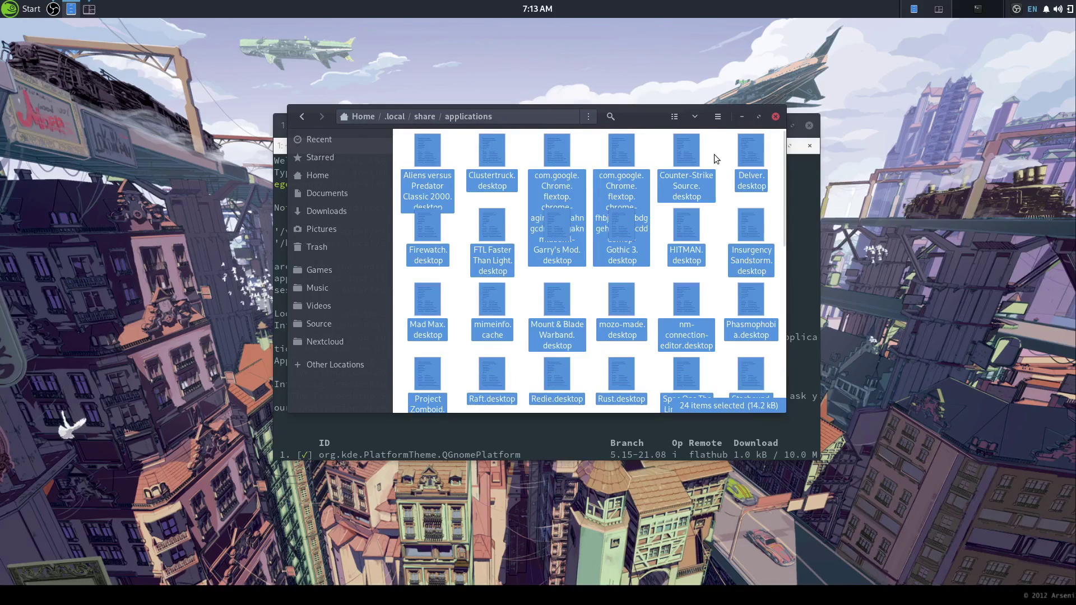
click(714, 152)
key(super)
text(alie)
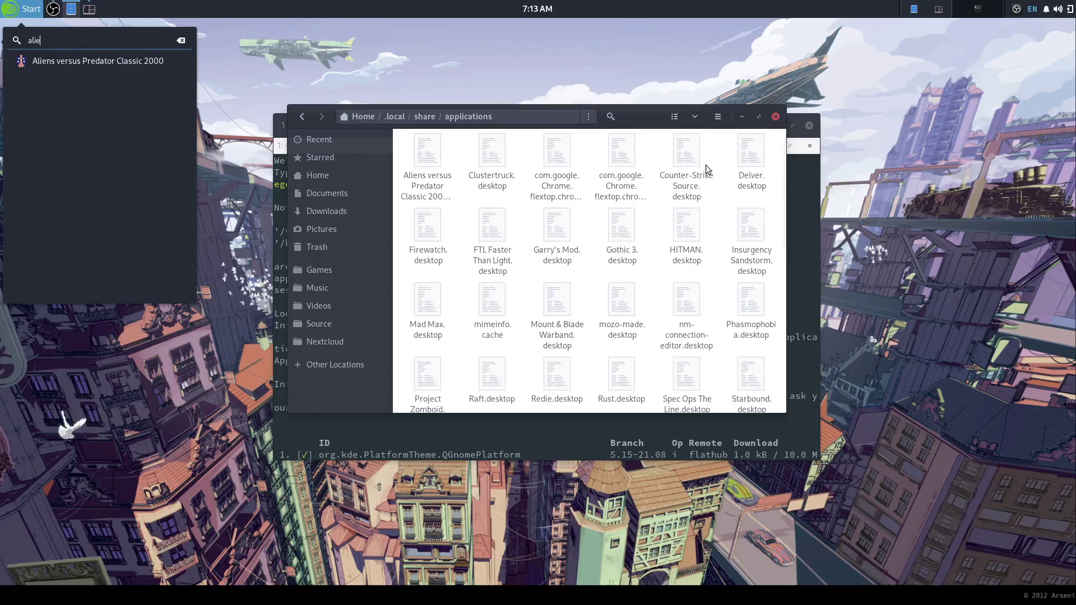
text(n)
key(BackSpace)
key(BackSpace)
key(BackSpace)
key(BackSpace)
key(BackSpace)
text(gu)
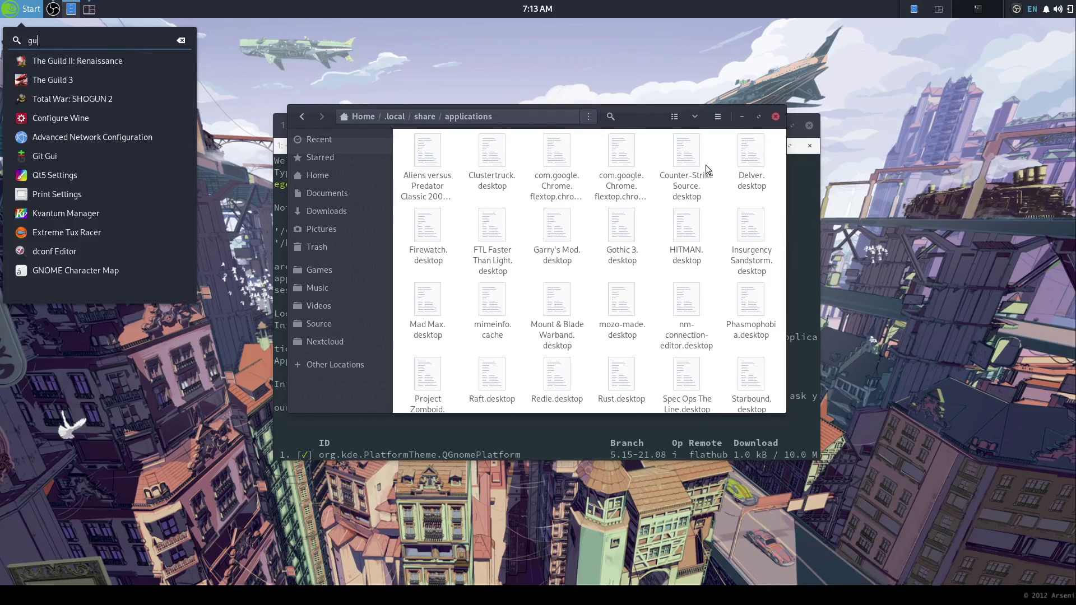
key(BackSpace)
text(oth)
key(BackSpace)
key(BackSpace)
key(BackSpace)
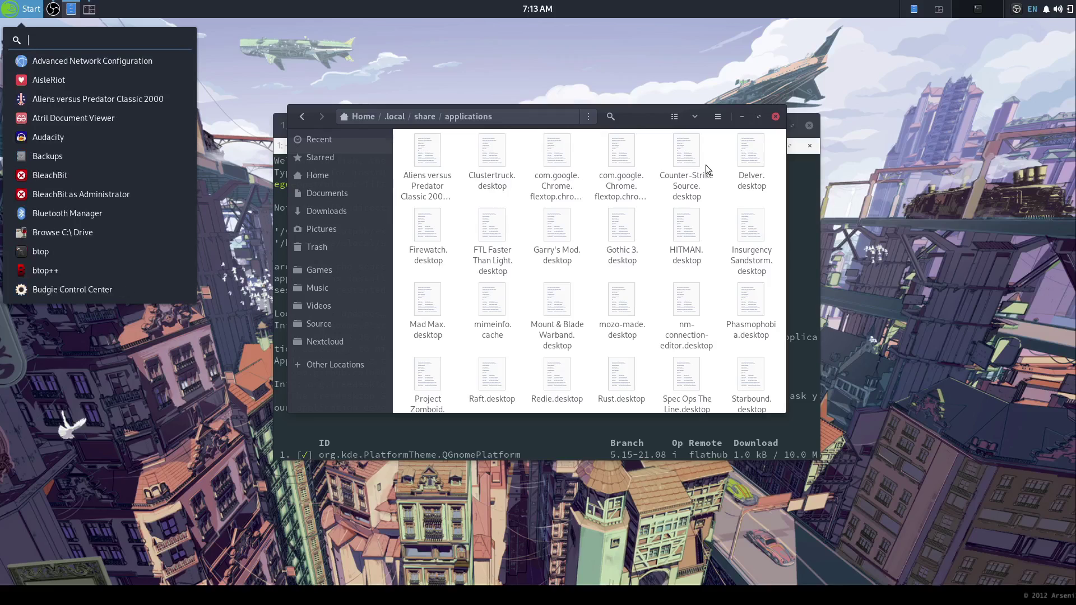
key(Escape)
Compare the Default and Profile_1 Chrome web app files with a 'yout' menu search.
scroll(583, 163, down, 5)
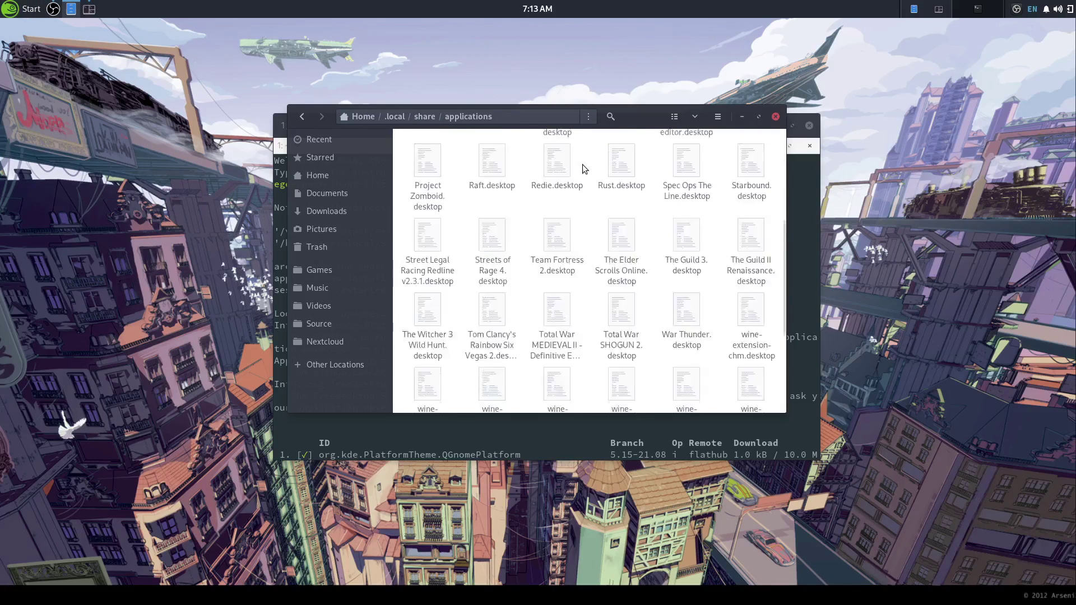
scroll(588, 207, up, 5)
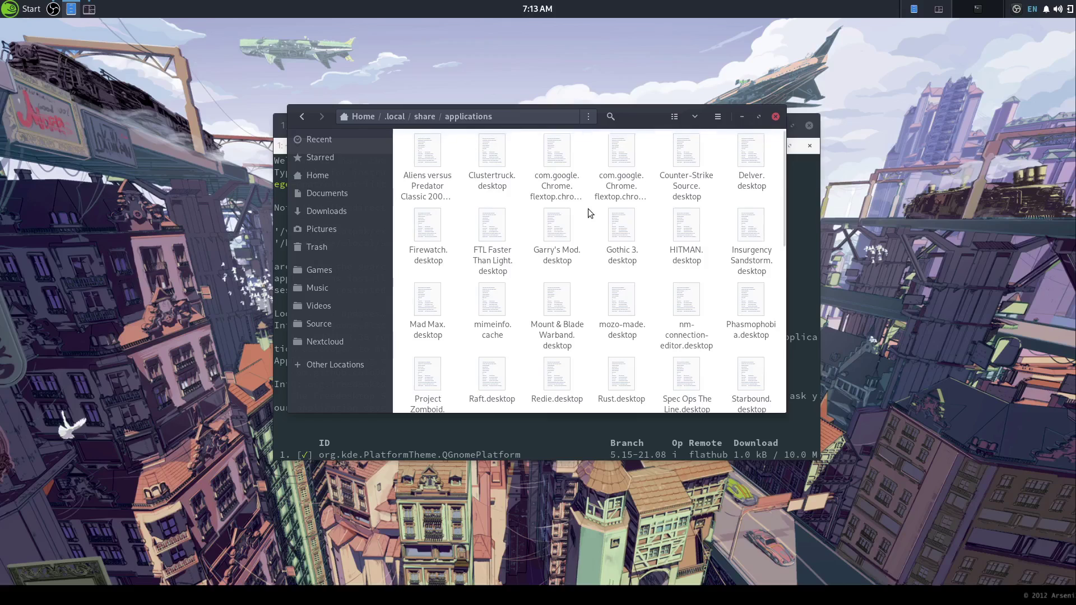
click(558, 164)
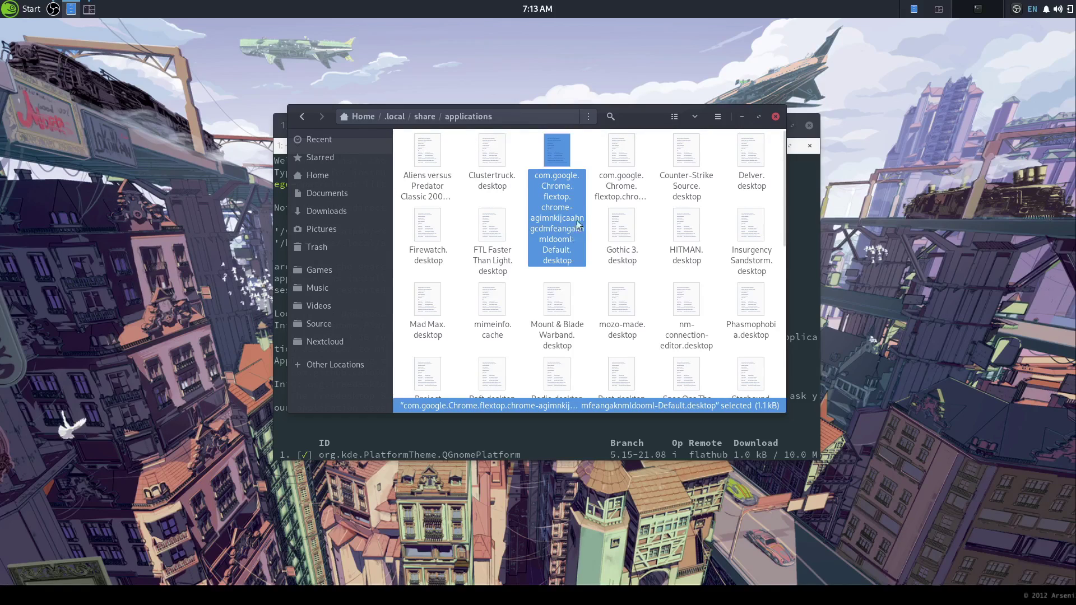
click(621, 186)
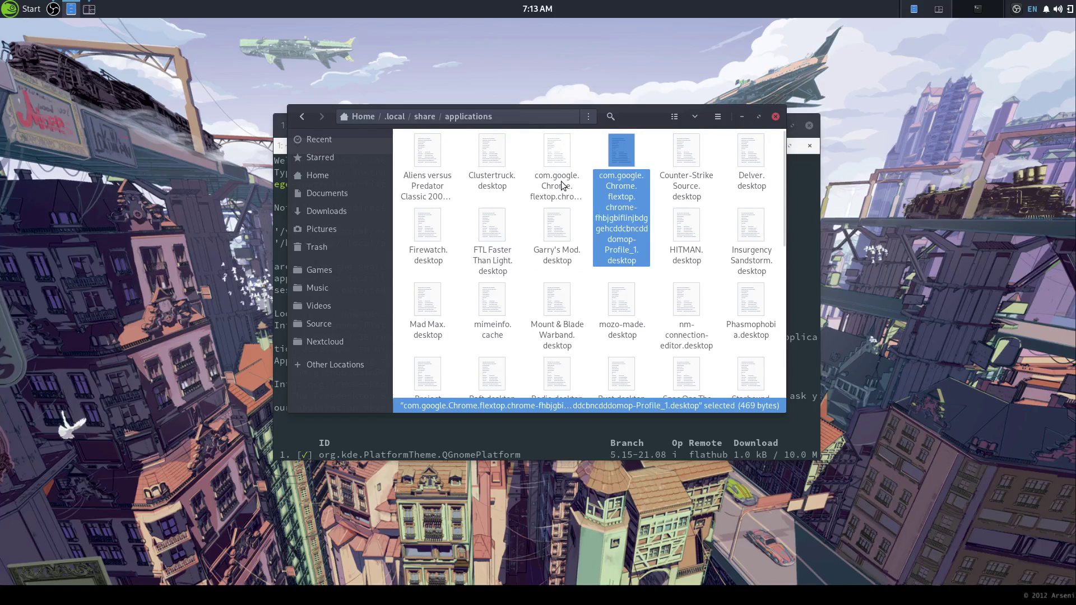
key(super)
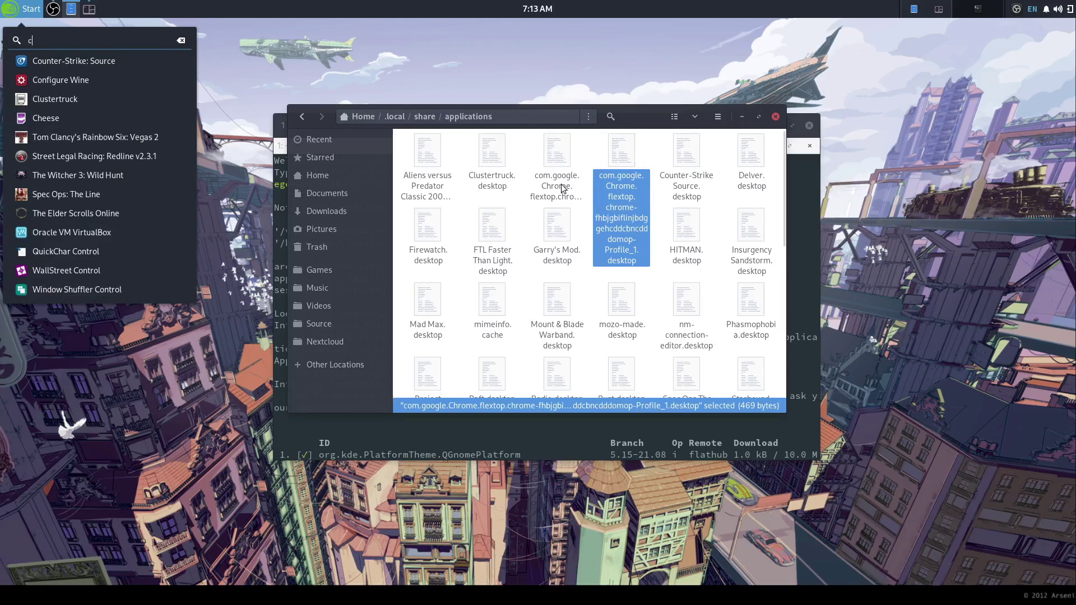
text(yout)
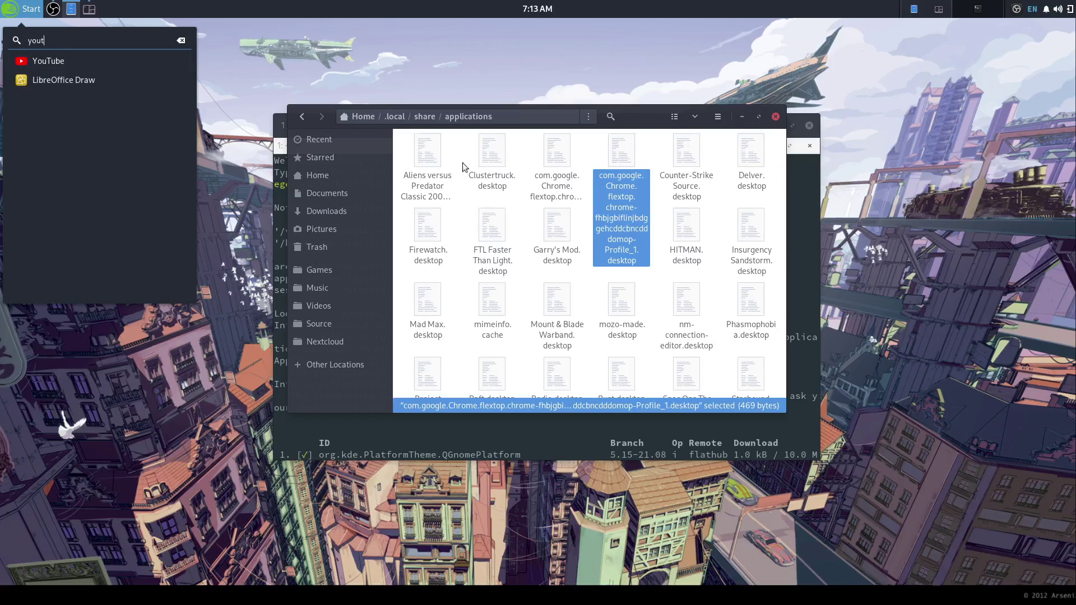
click(542, 166)
click(572, 173)
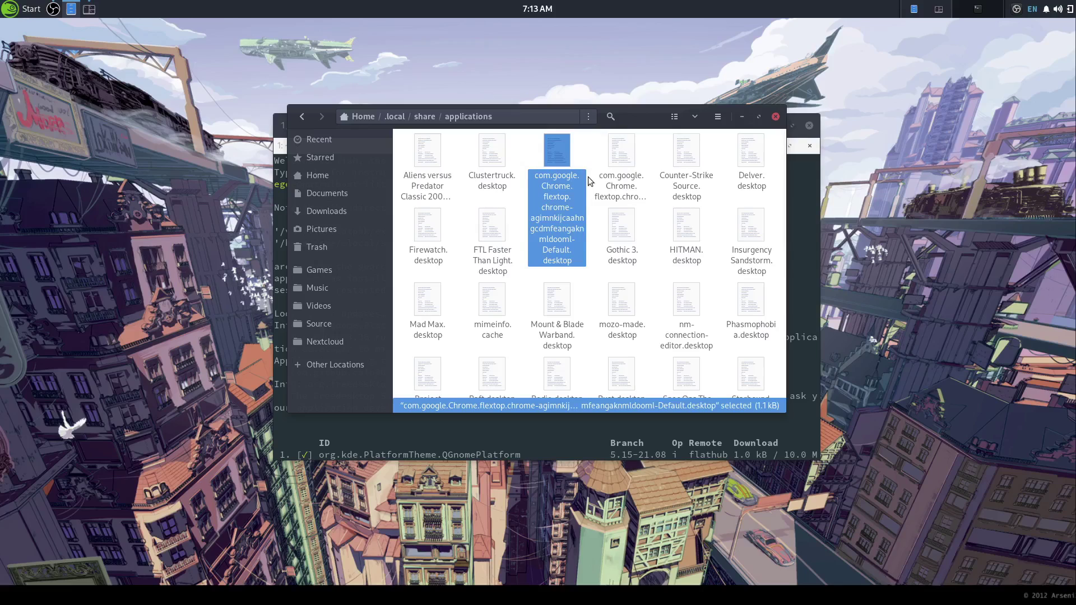
click(620, 184)
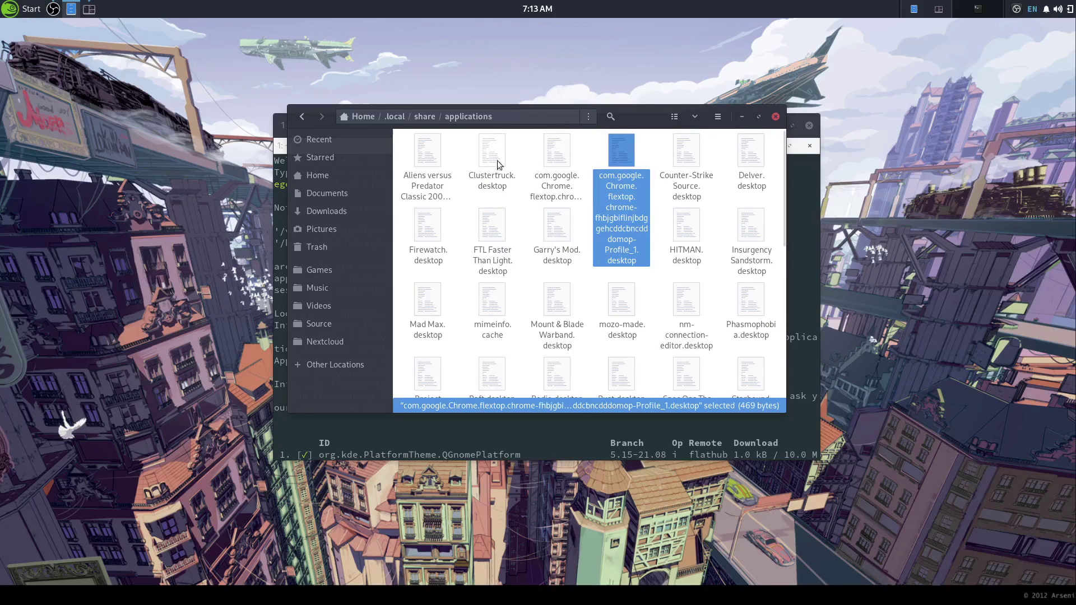
Open Raft.desktop in the KWrite text editor.
scroll(526, 163, down, 2)
scroll(526, 160, down, 3)
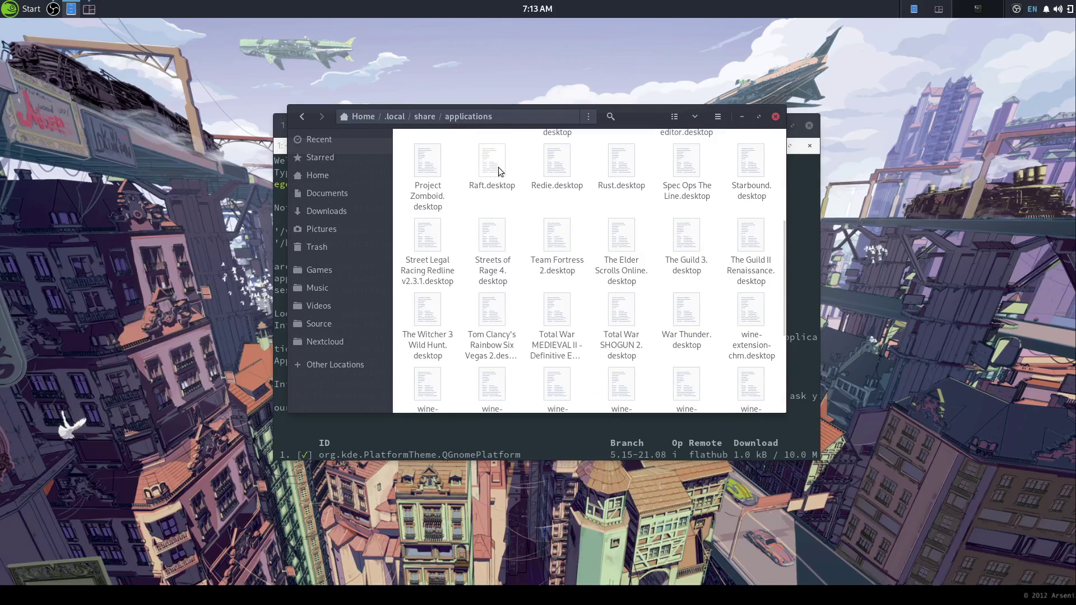
right_click(499, 167)
click(570, 181)
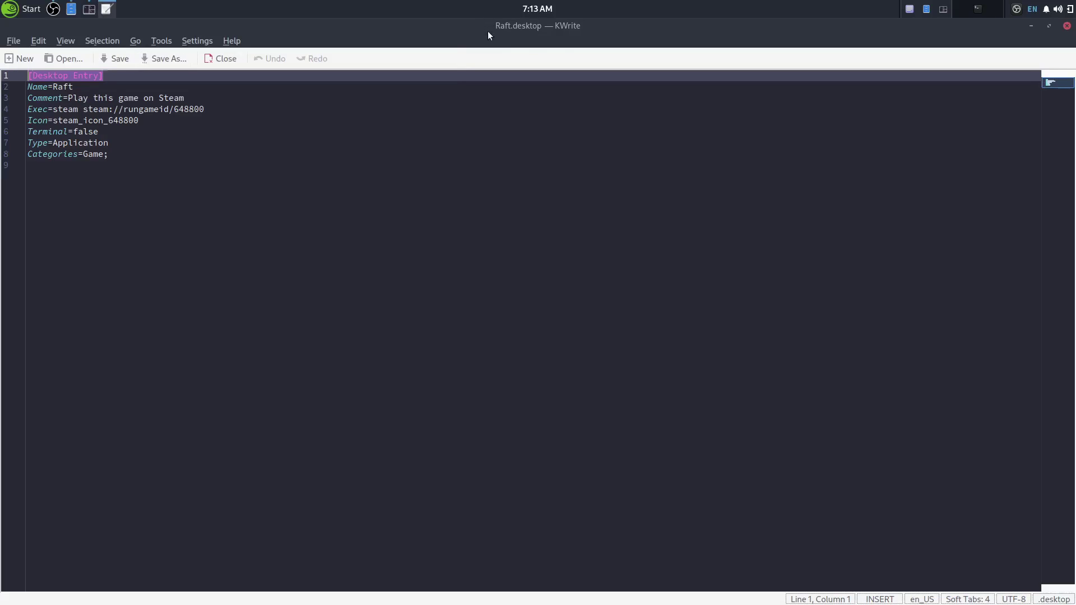
Inspect Raft.desktop's Exec line launching steam://rungameid/648800, then close KWrite.
double_click(487, 31)
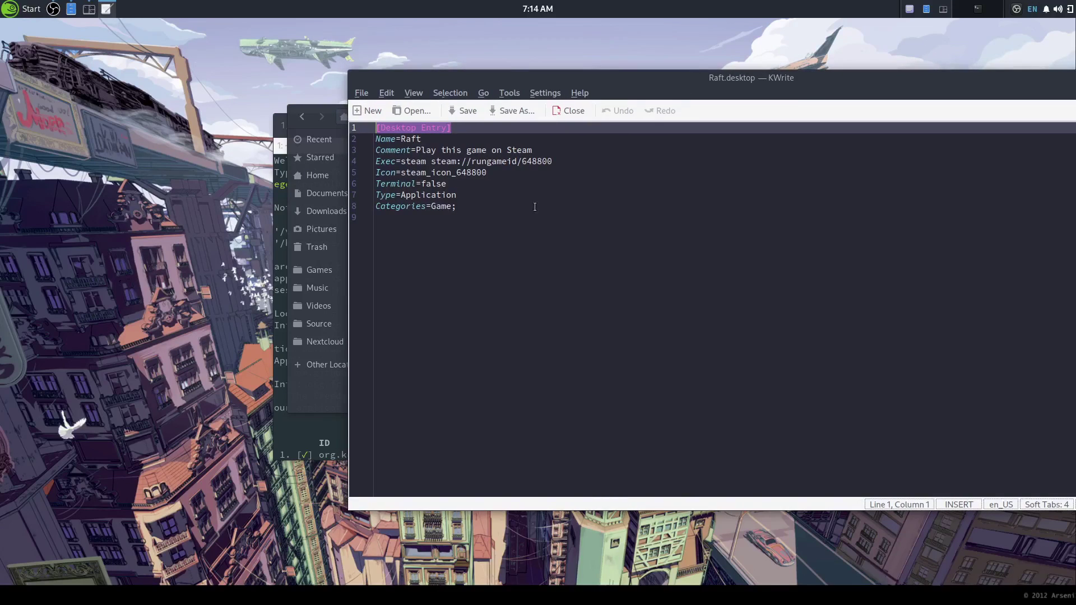
drag(470, 211, 397, 128)
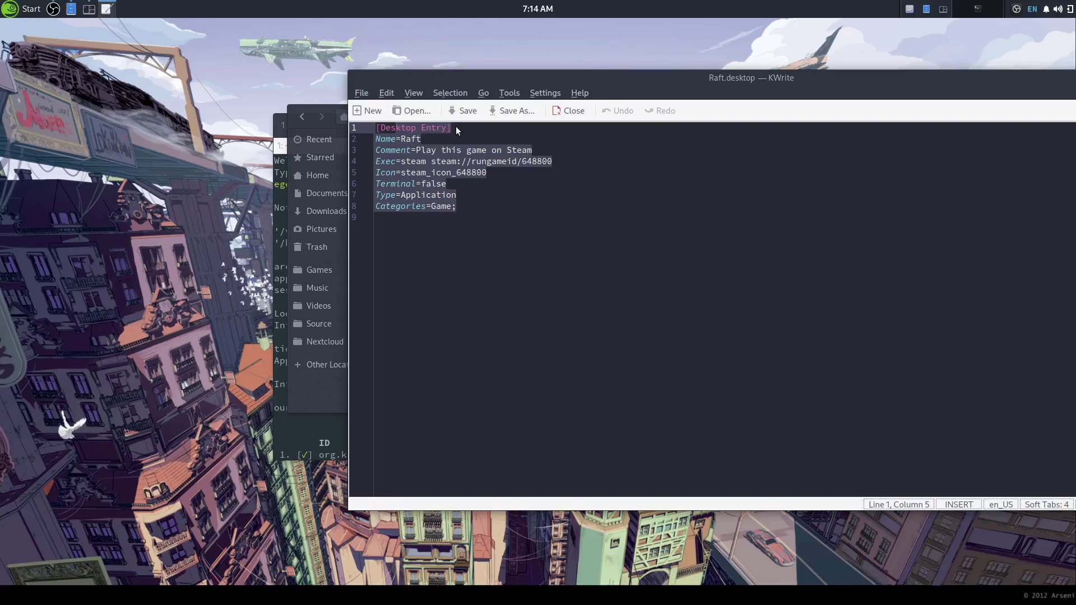
click(456, 126)
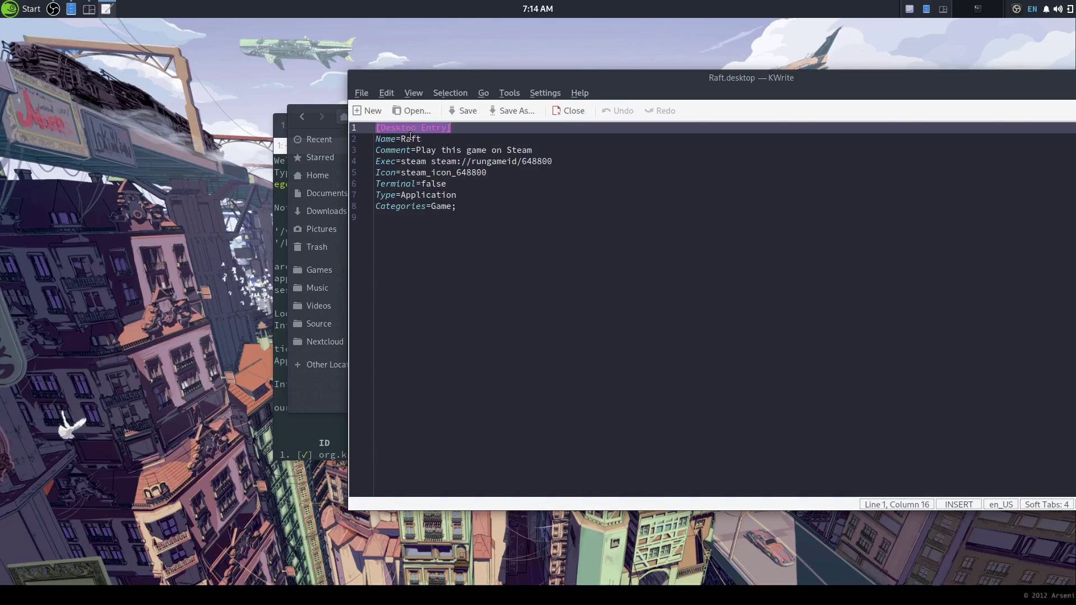
drag(401, 162, 602, 161)
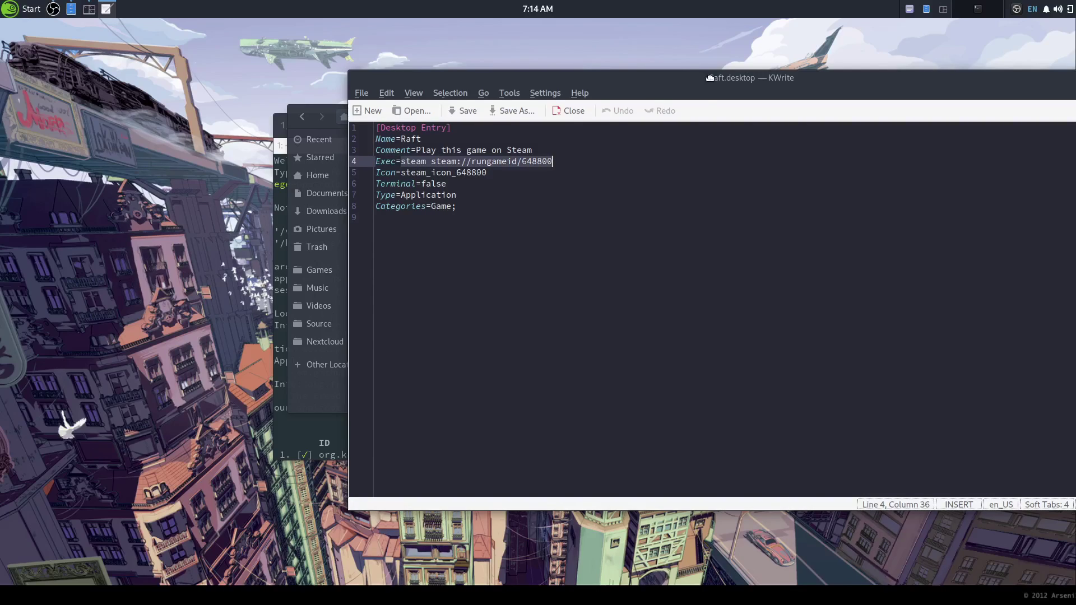
drag(708, 81, 521, 99)
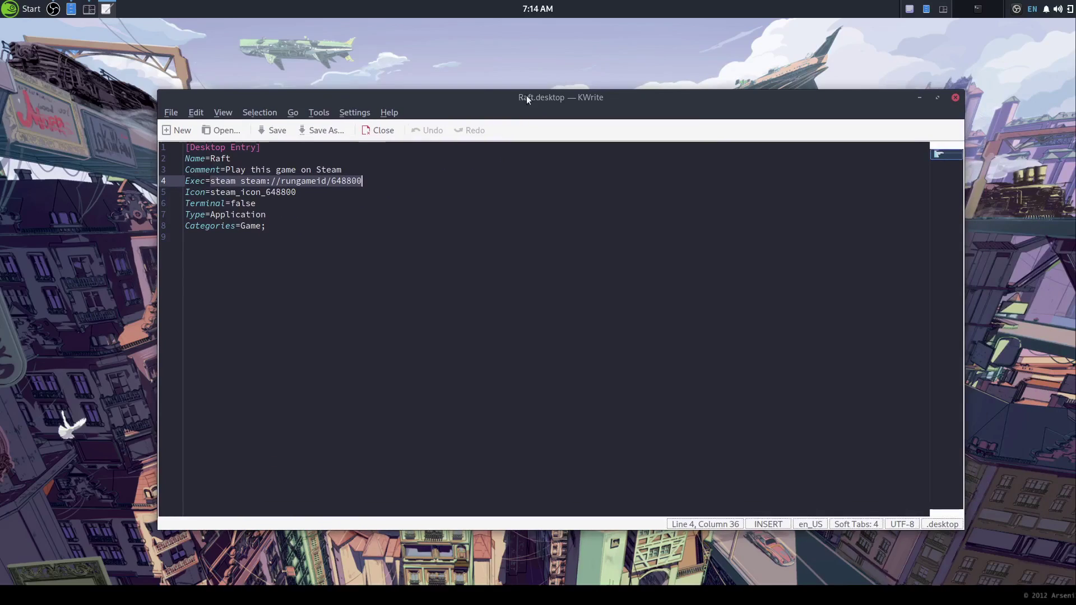
click(956, 98)
Hide Home's dot-folders with Ctrl+H, then view Other Locations listing nvme0n1p2, Computer and Windows Network.
scroll(519, 185, up, 3)
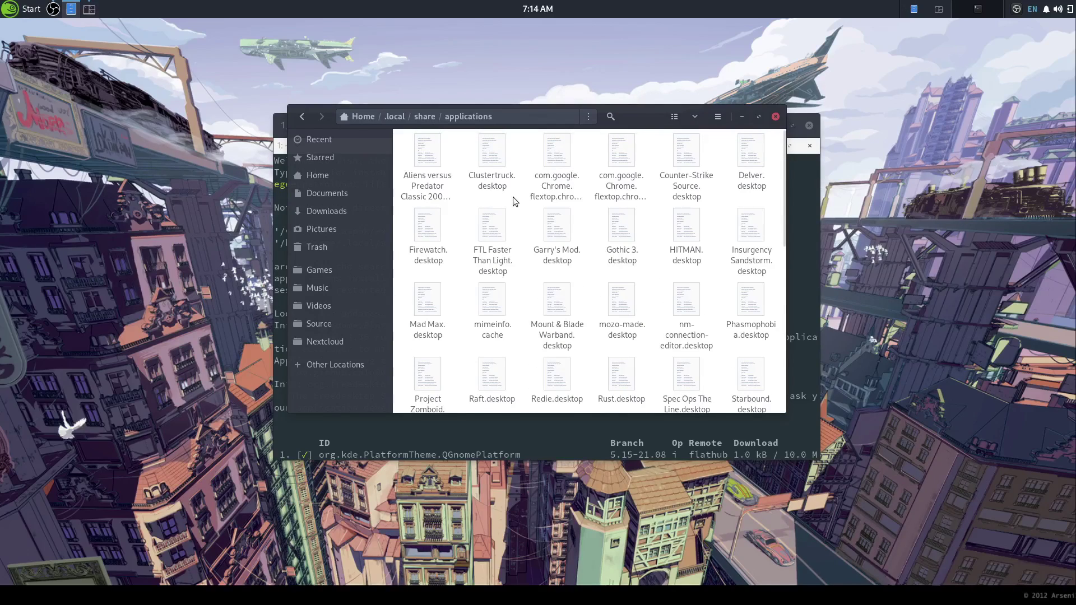
click(338, 177)
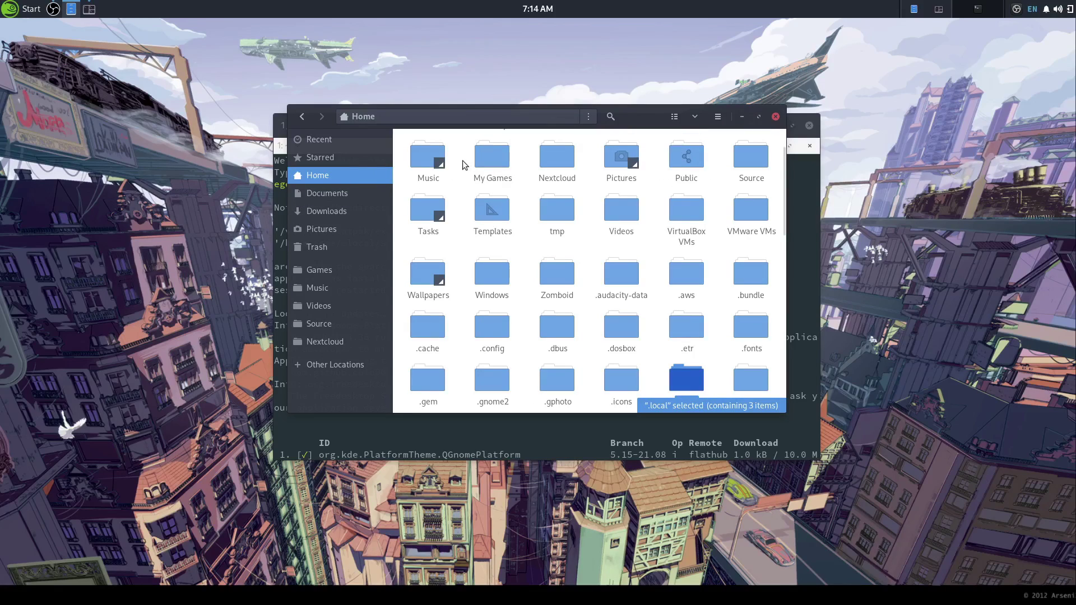
key(ctrl+h)
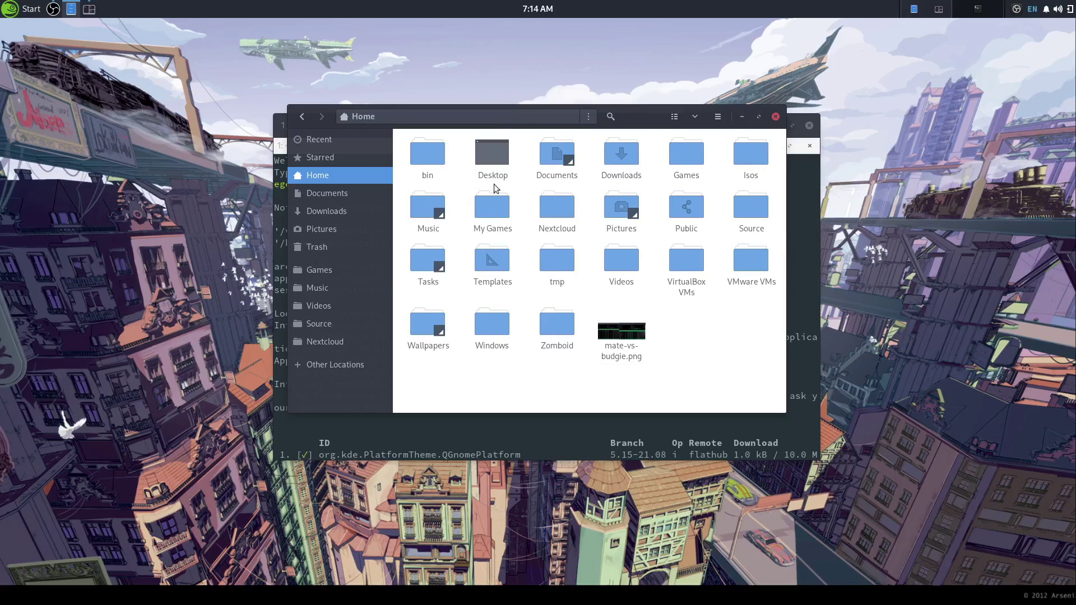
click(331, 364)
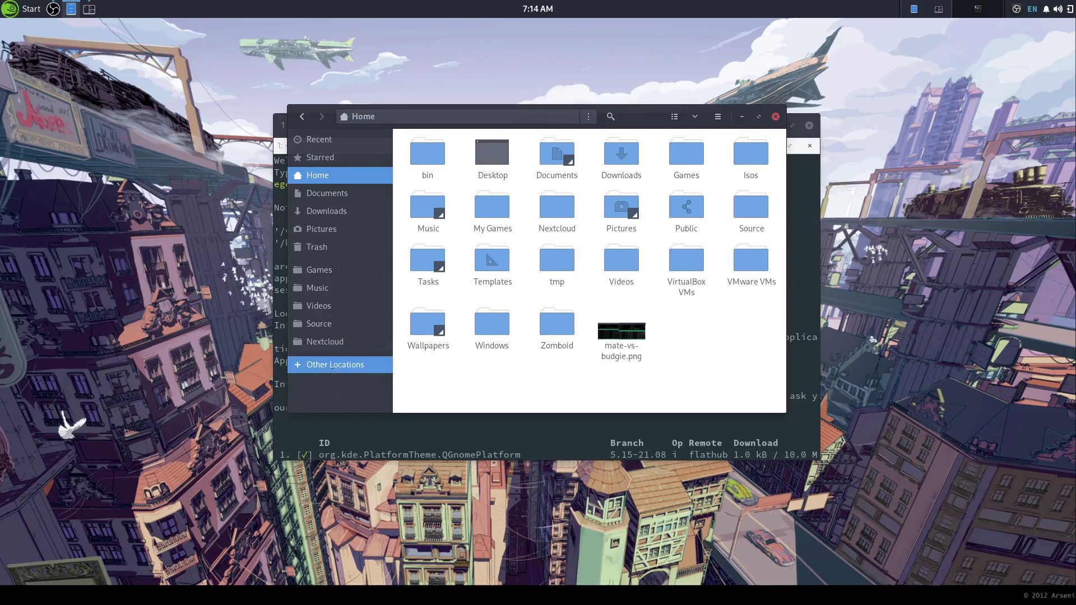
Search the application menu for 'scre', then 'caja', and dismiss it when no items are found.
click(36, 6)
text(scre)
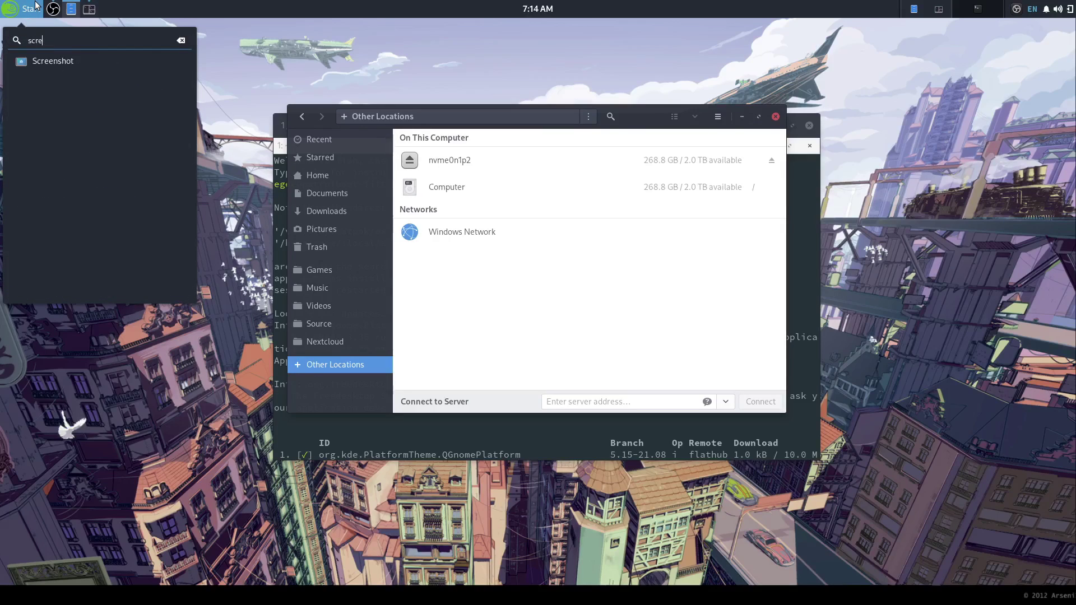
key(BackSpace)
key(BackSpace)
key(BackSpace)
key(BackSpace)
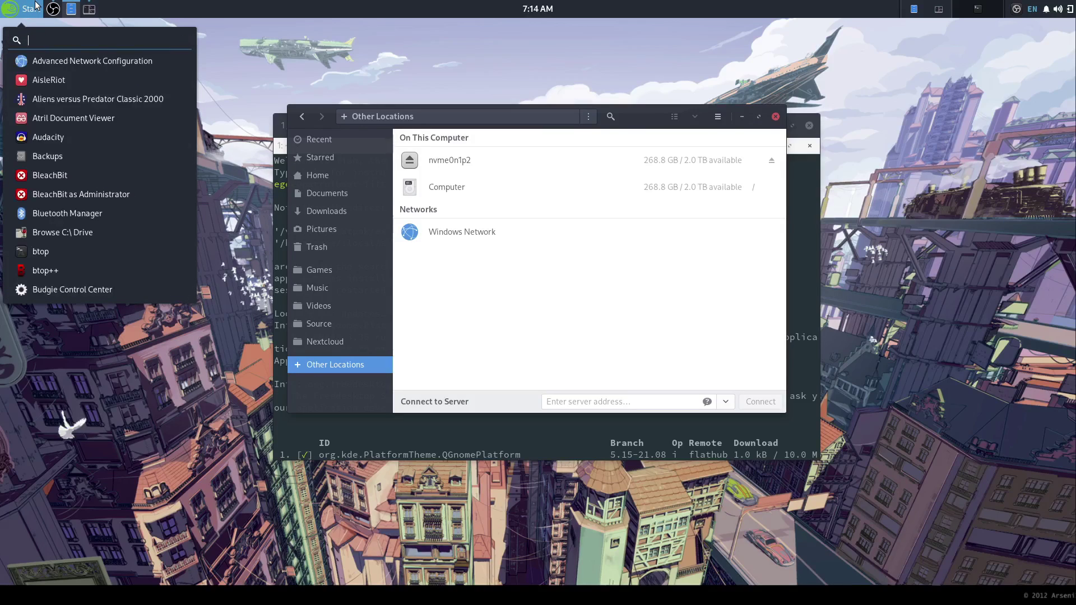
text(caja)
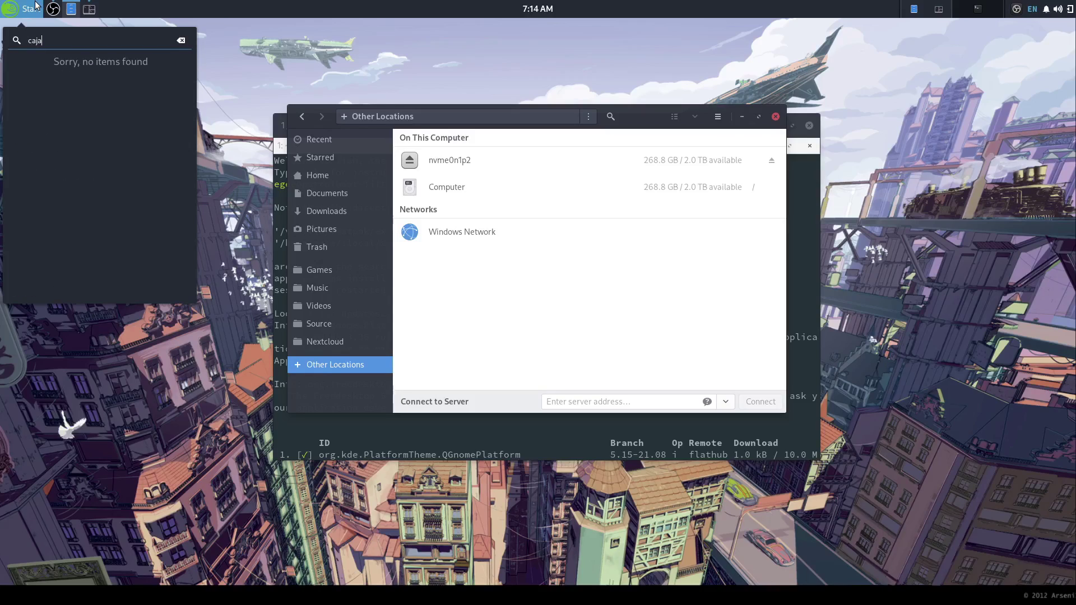
key(Escape)
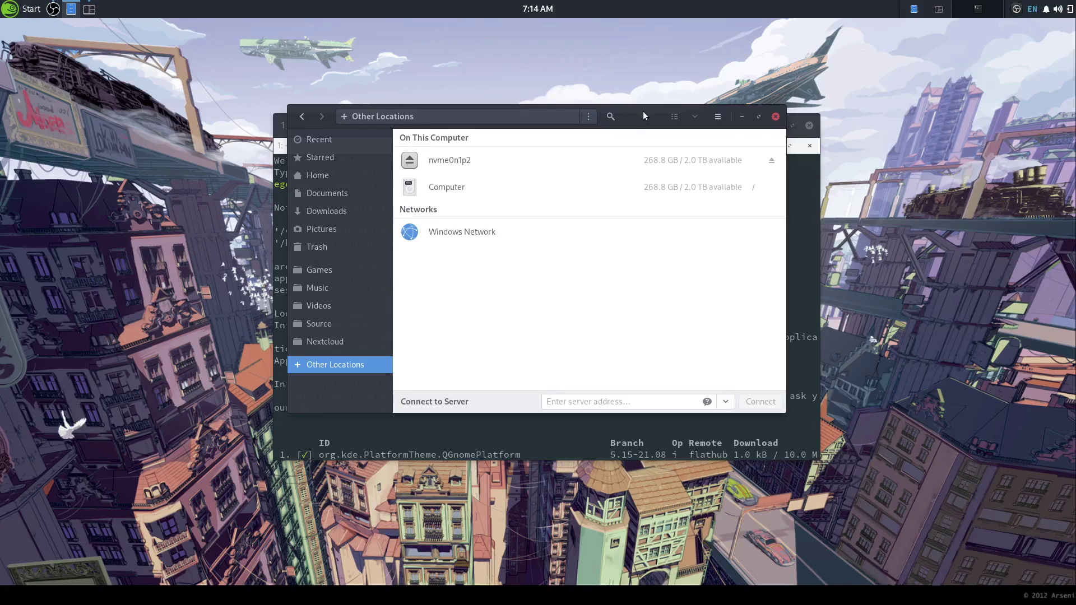
Search the Computer root for '.desktop' and select caja-computer.desktop from the results.
drag(641, 116, 633, 117)
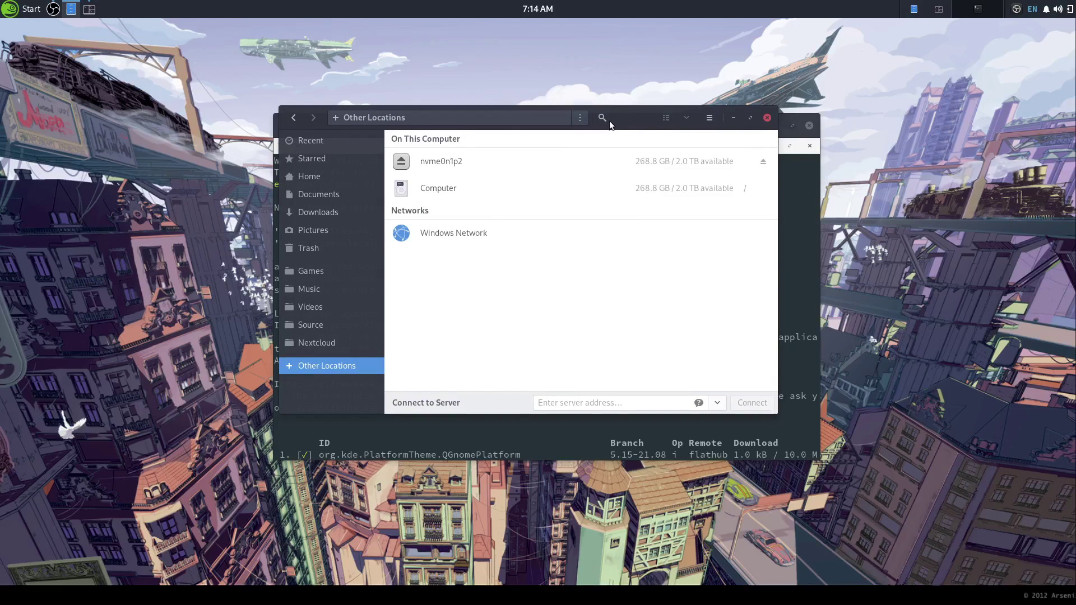
click(433, 196)
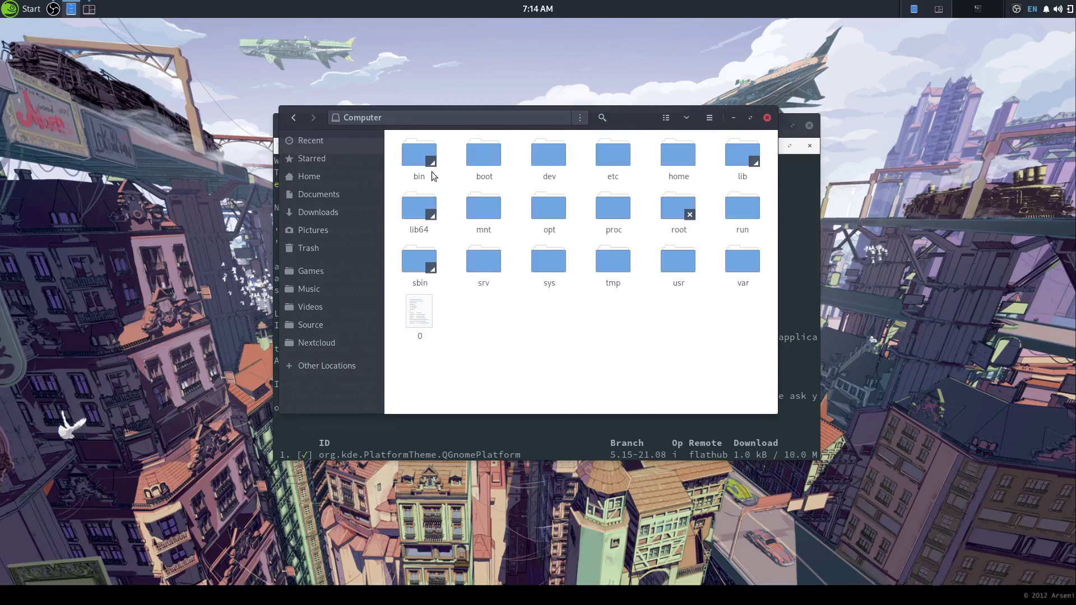
click(604, 118)
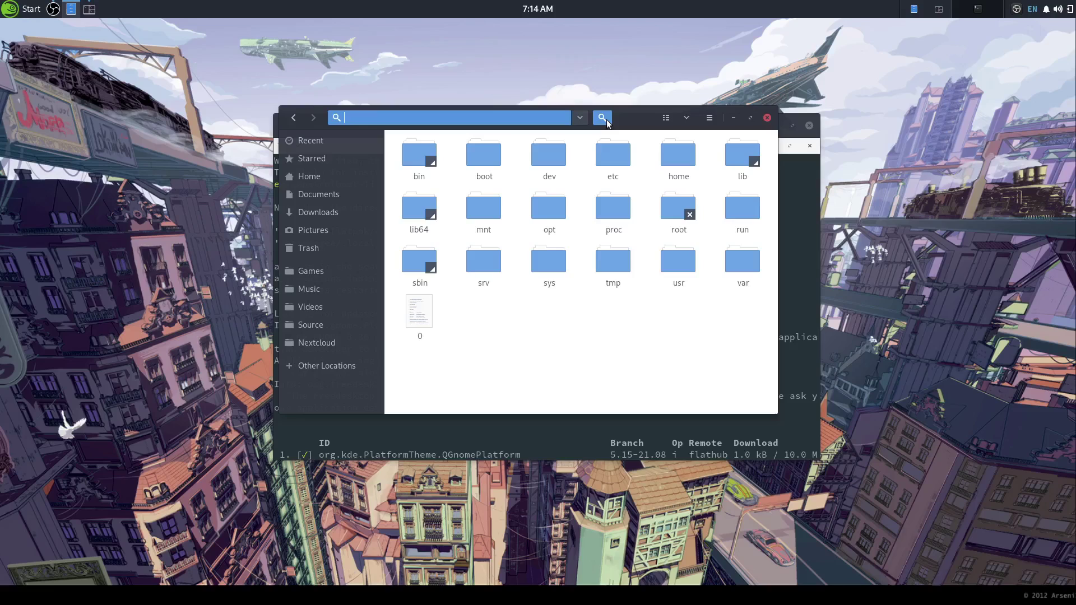
text(.desktop)
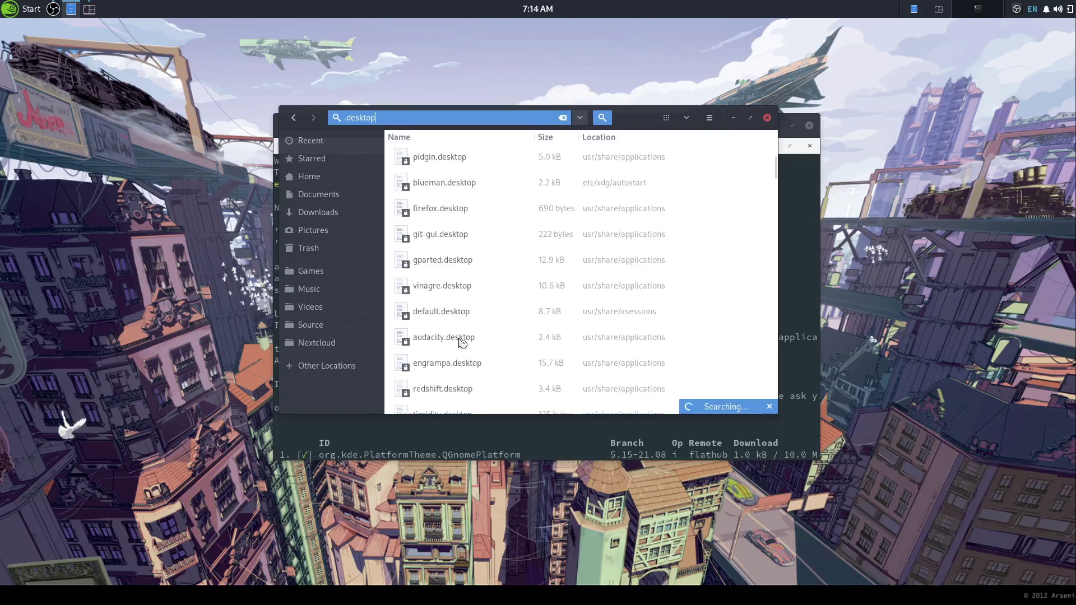
click(449, 362)
Open caja-computer.desktop in KWrite and scroll down to its Exec and Icon=computer lines.
right_click(463, 262)
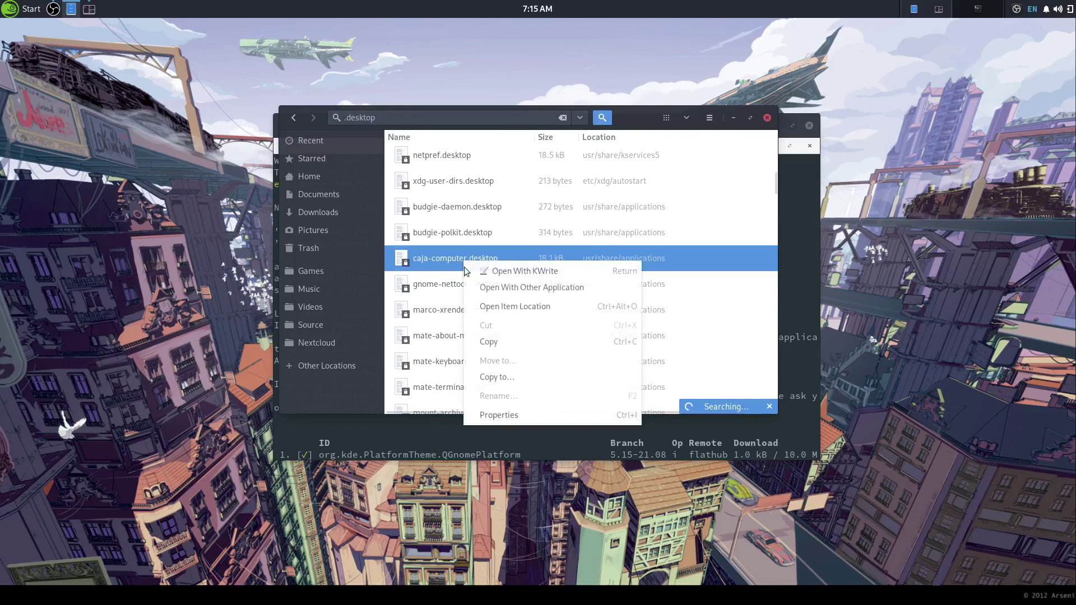
click(525, 271)
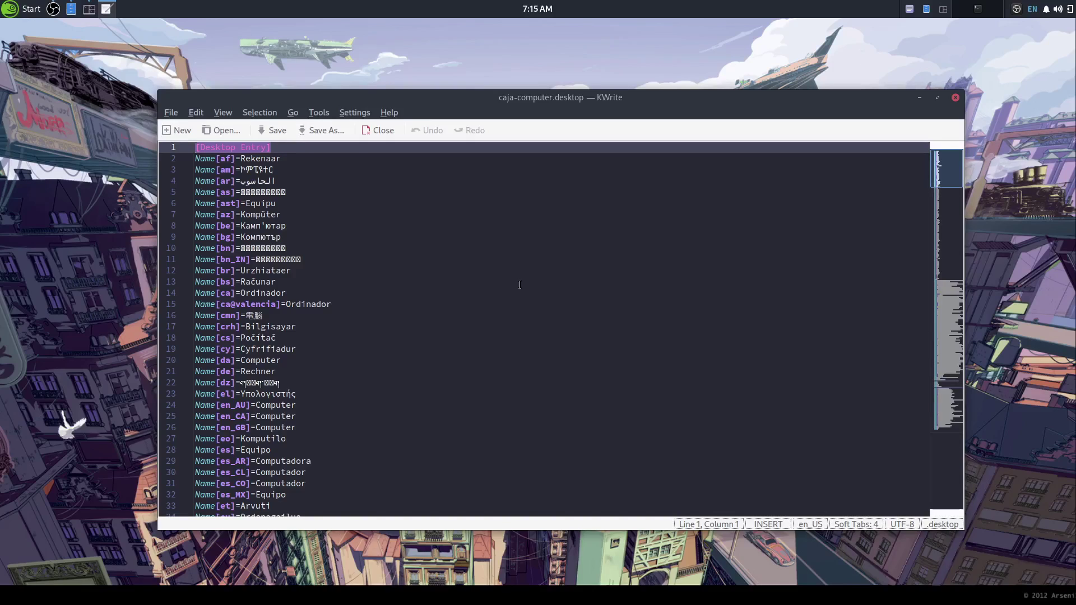
scroll(947, 213, down, 3)
drag(953, 182, 950, 296)
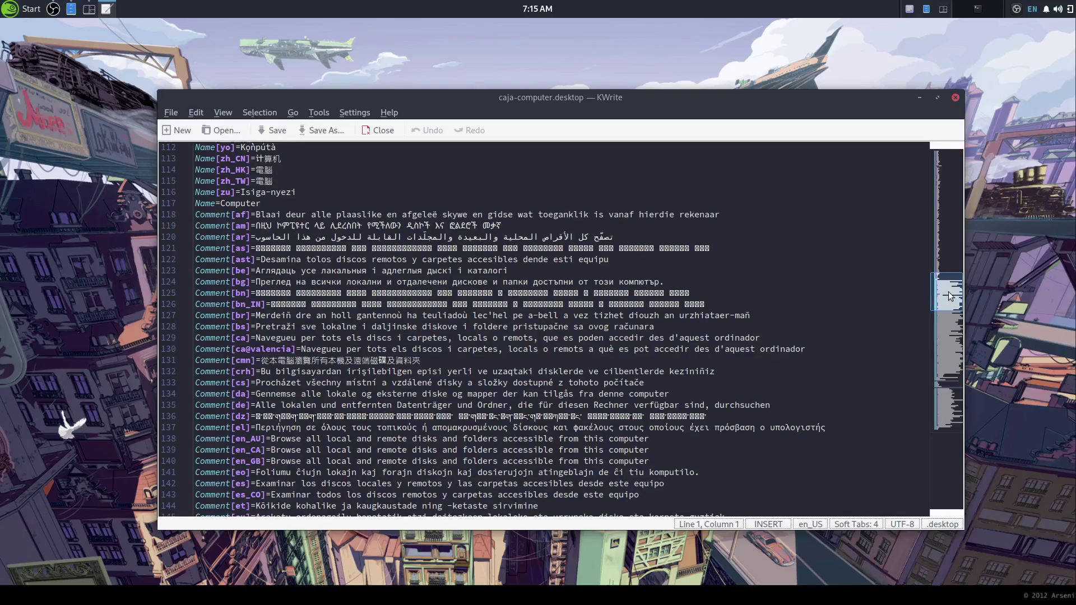
click(950, 392)
click(297, 236)
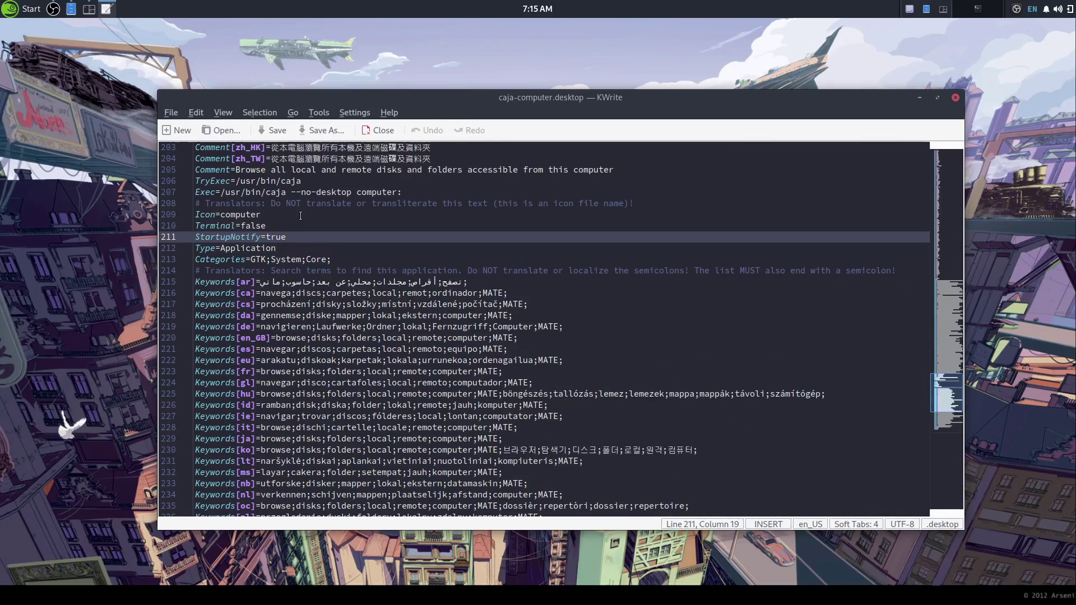
click(301, 216)
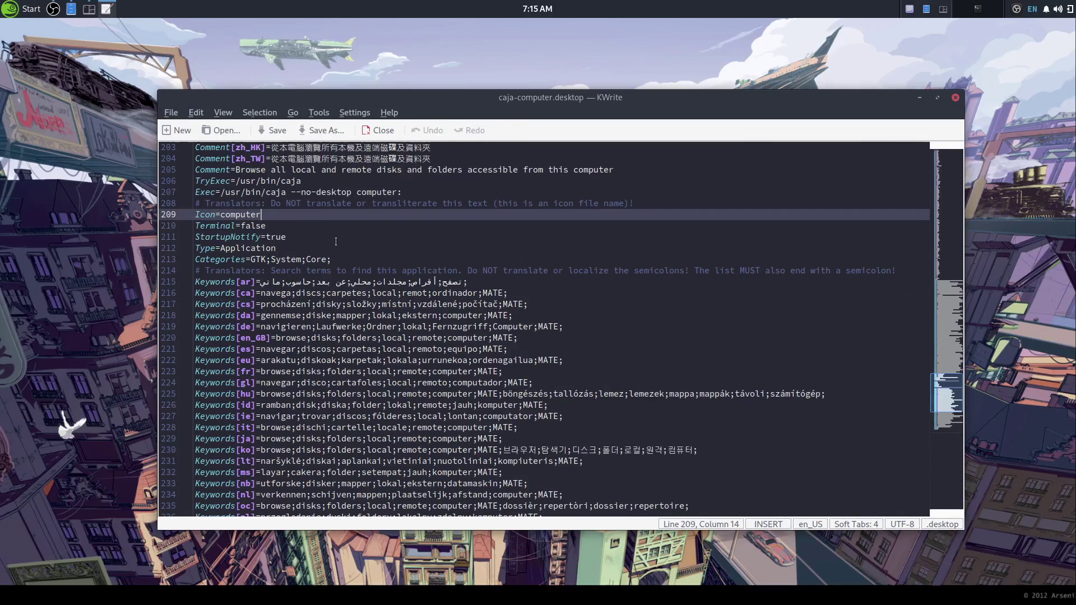
Delete the OnlyShowIn=MATE; line and try saving, dismissing the write-permission error.
scroll(336, 241, down, 6)
drag(276, 473, 195, 473)
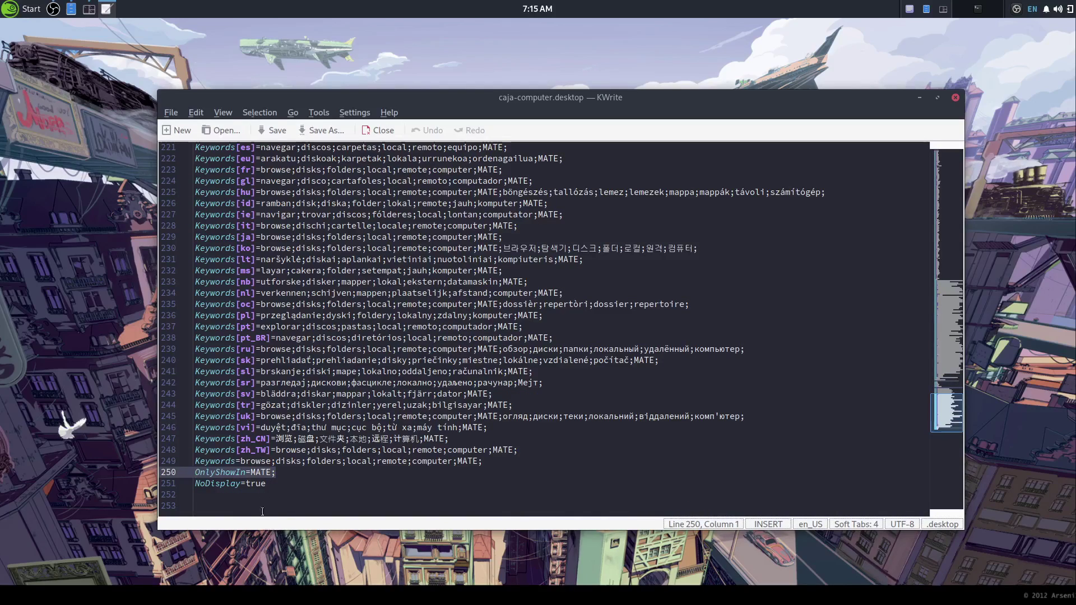
key(shift+Down)
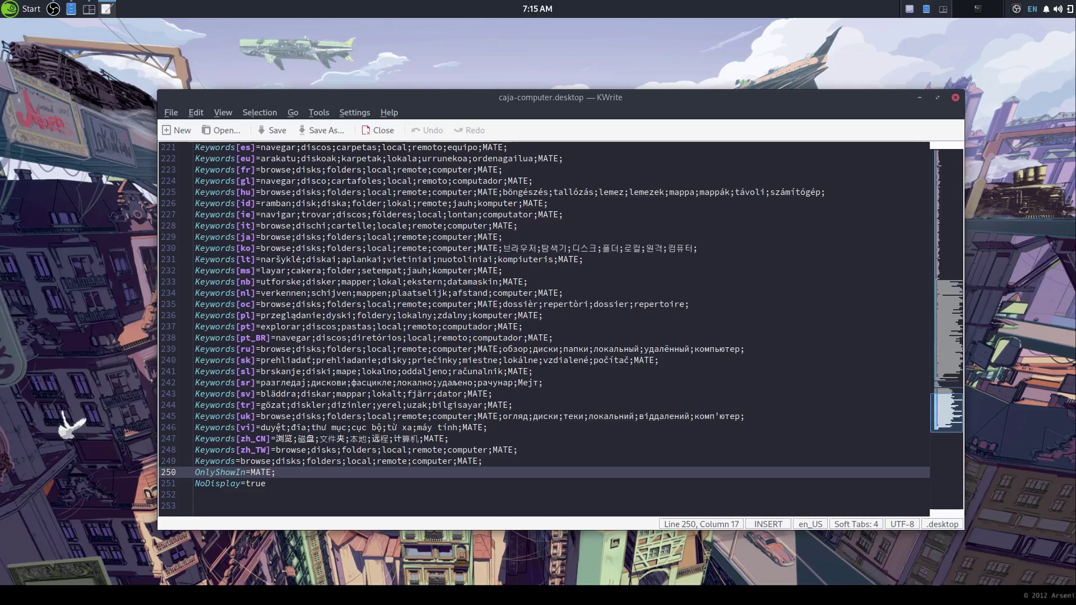
key(shift+Up)
key(BackSpace)
key(BackSpace)
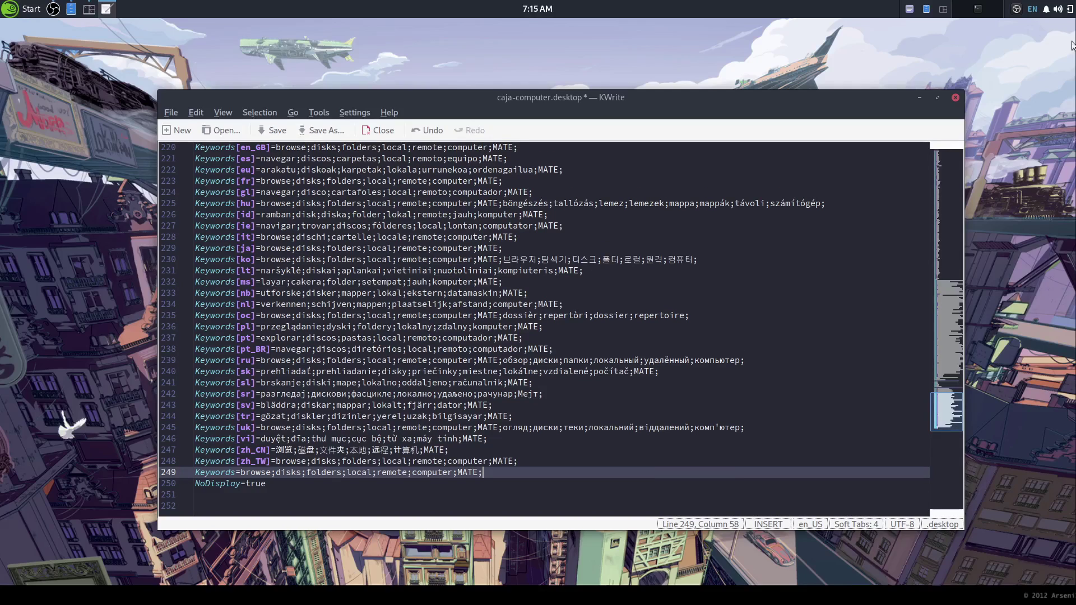
key(ctrl+s)
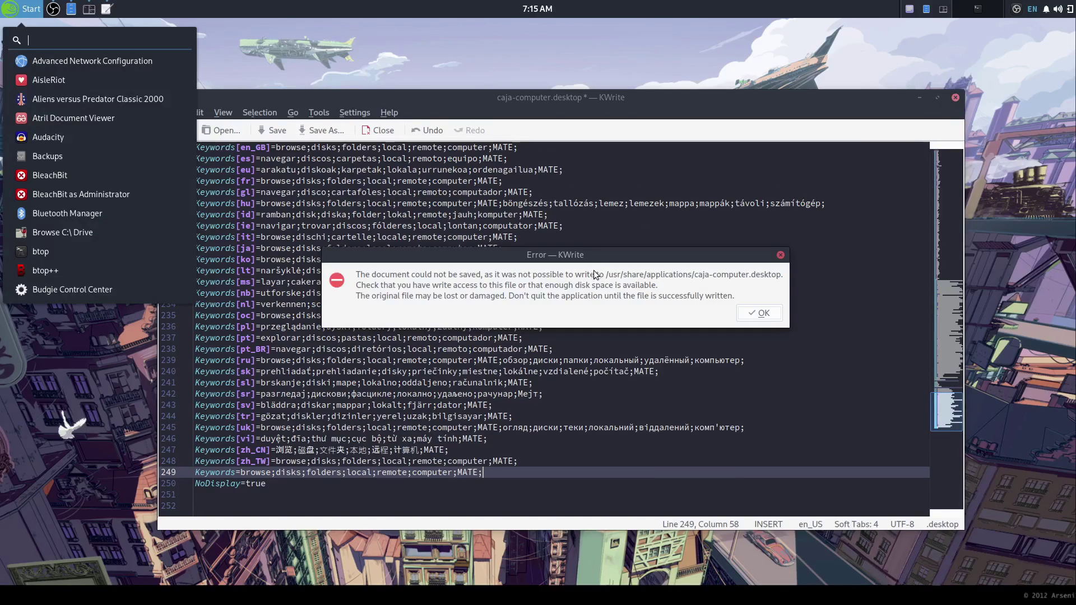
click(760, 313)
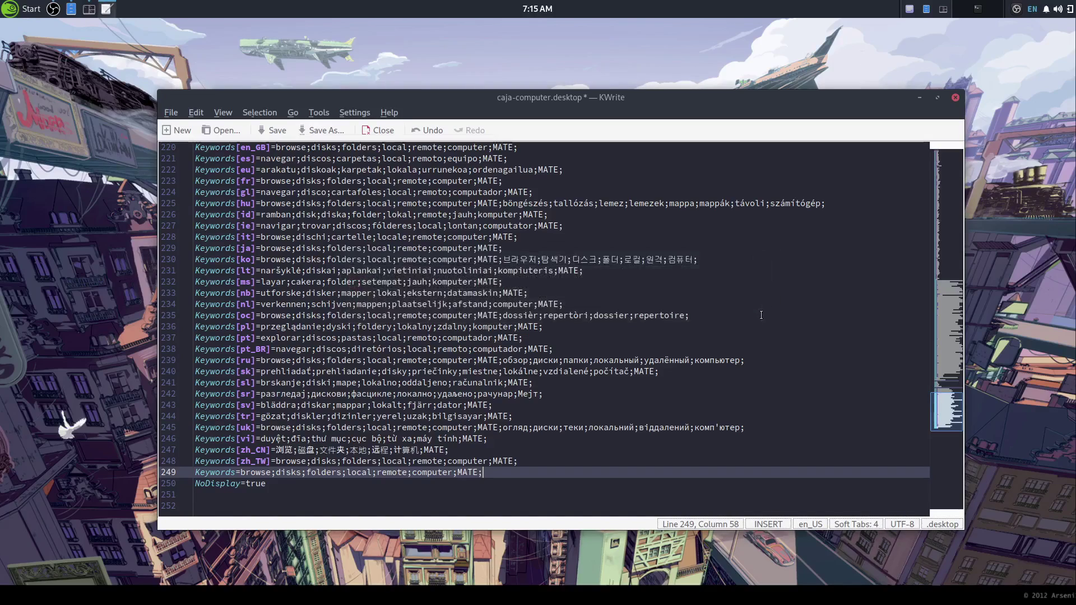
Close KWrite, discarding the unsaved caja-computer.desktop edit.
click(956, 98)
click(600, 310)
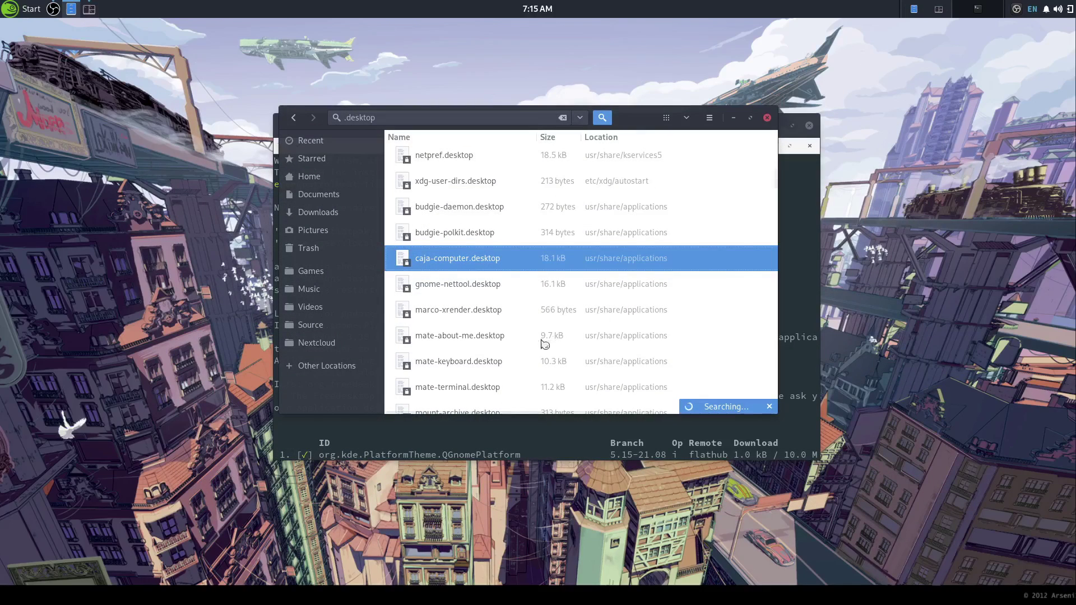
scroll(461, 218, down, 5)
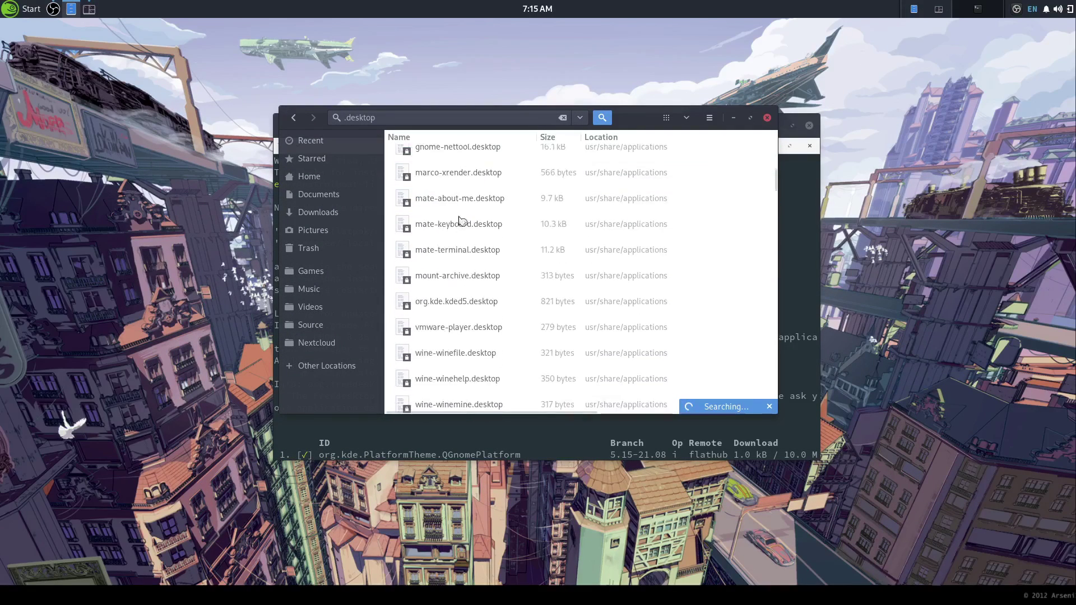
scroll(469, 348, up, 4)
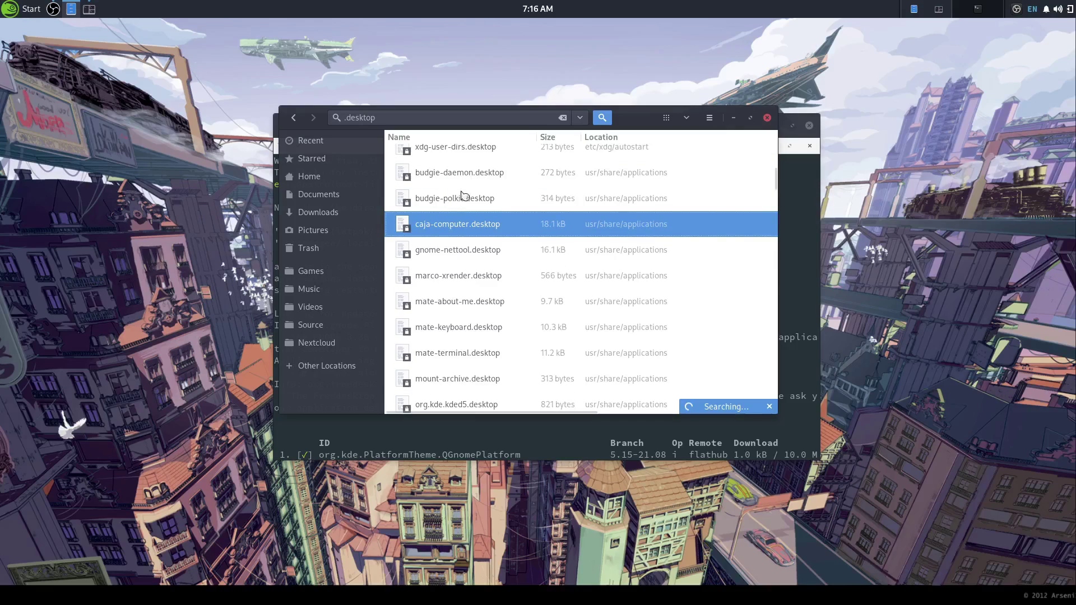
Open budgie-daemon.desktop in KWrite and highlight 'Budgie' on its OnlyShowIn line.
click(464, 184)
scroll(464, 190, up, 1)
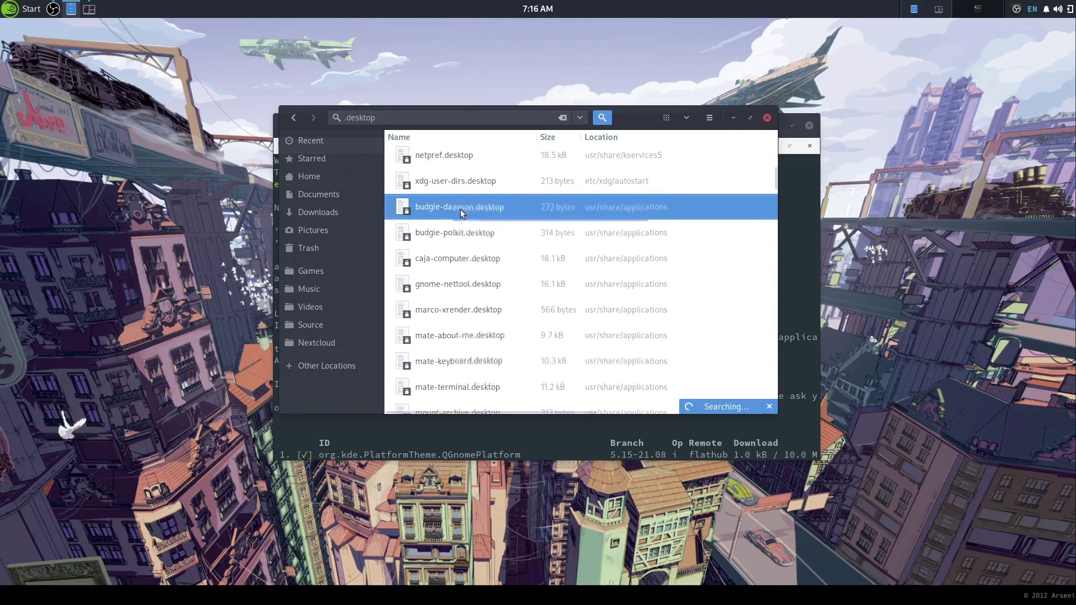
right_click(461, 210)
click(518, 221)
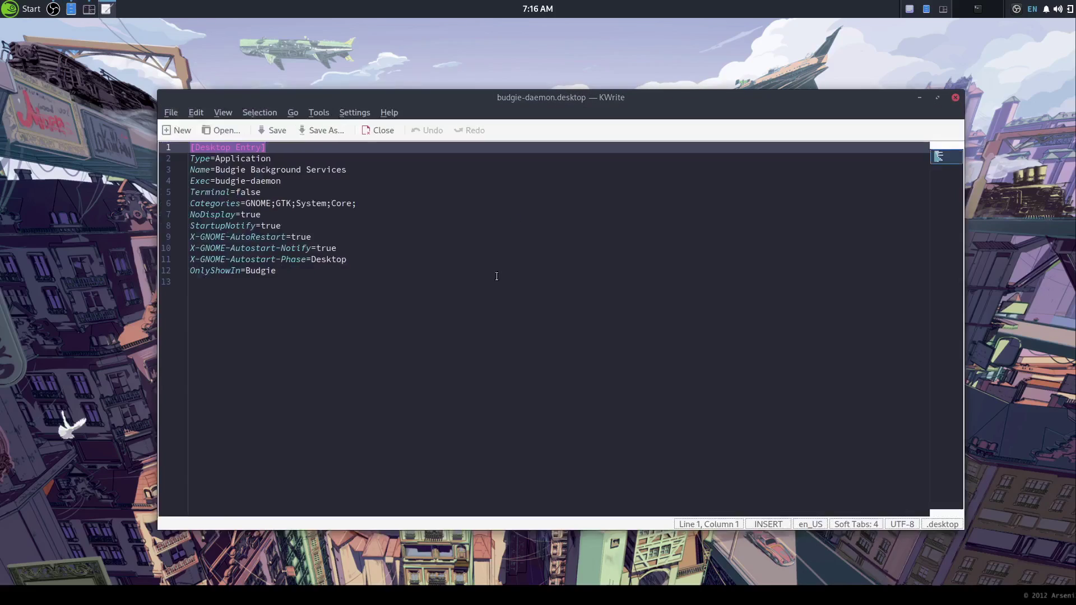
double_click(261, 271)
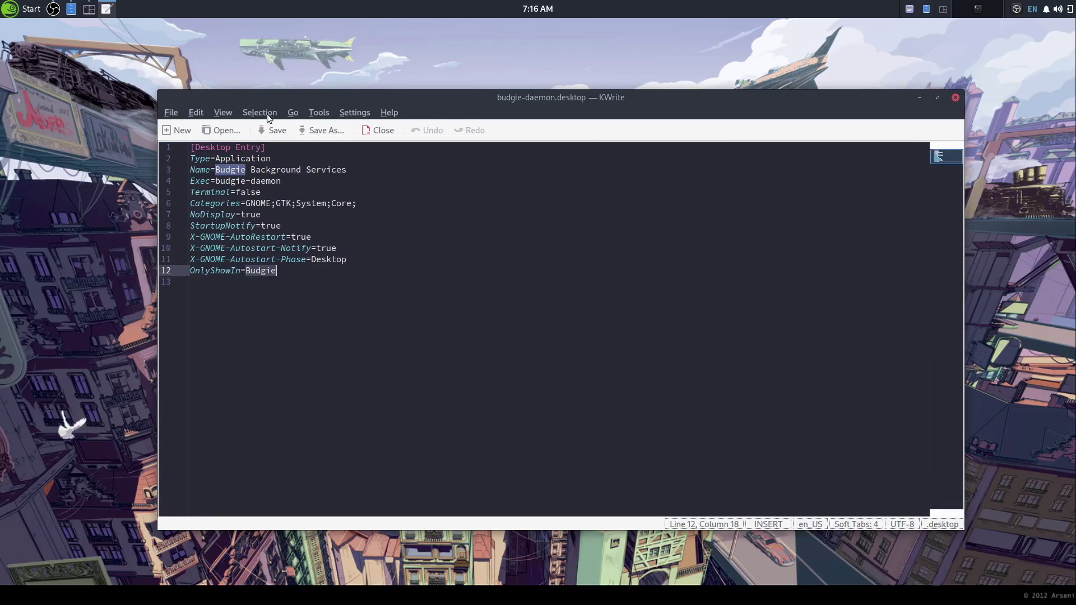
Search the menu for 'backgr' then 'budgie', confirming Background Services is absent, and close it.
click(28, 9)
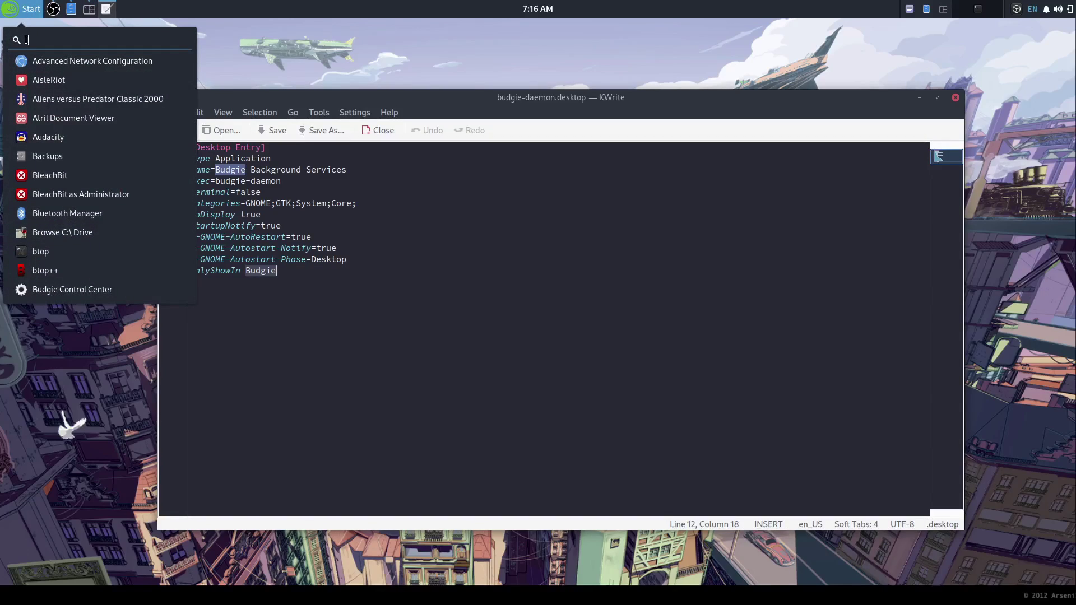
text(backgr)
key(ctrl+a)
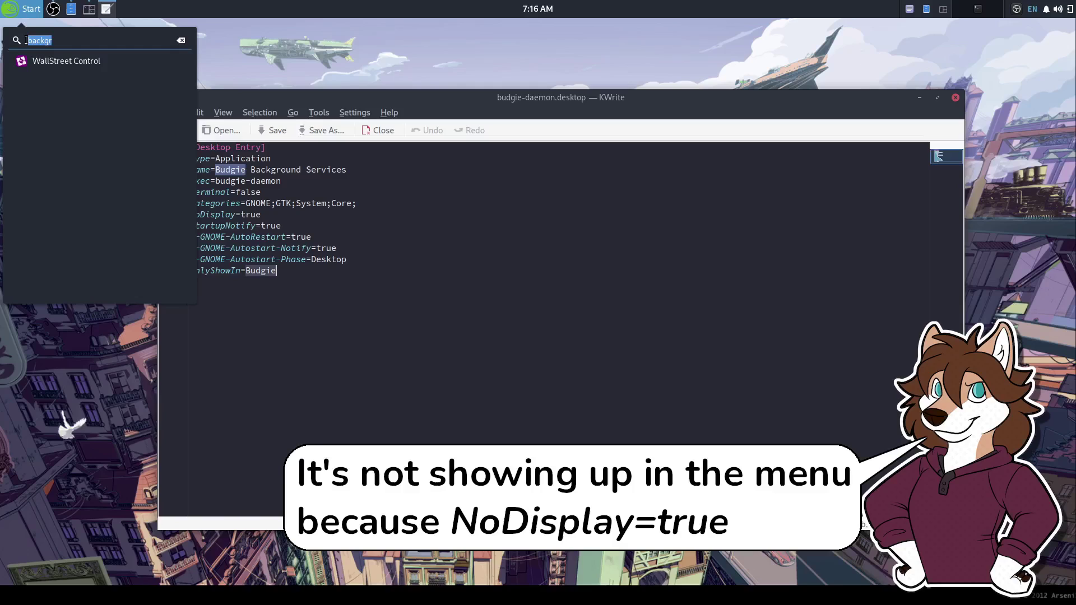
text(budgie)
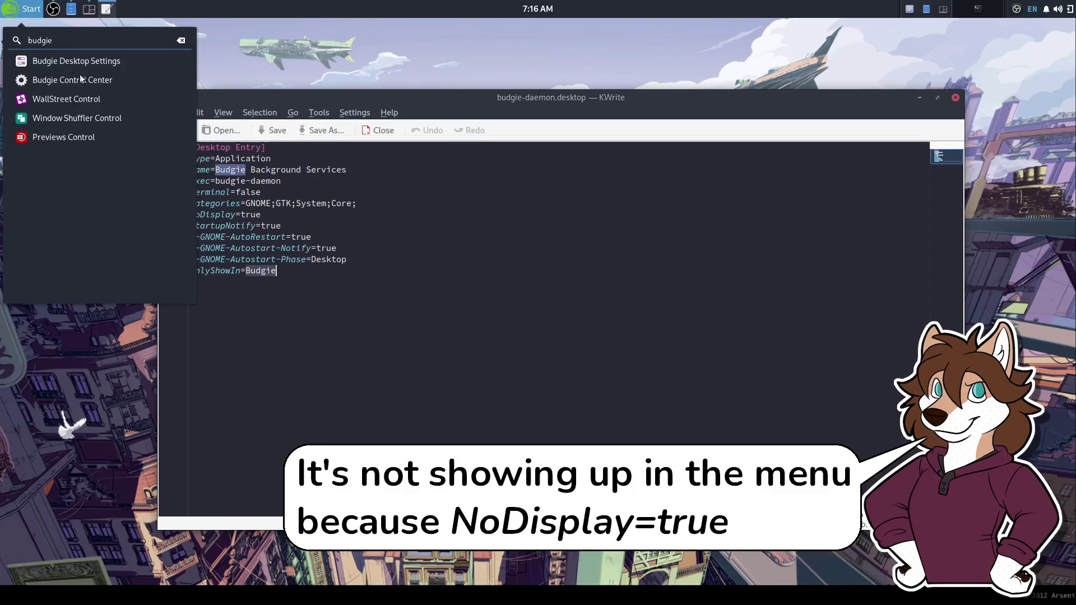
click(260, 173)
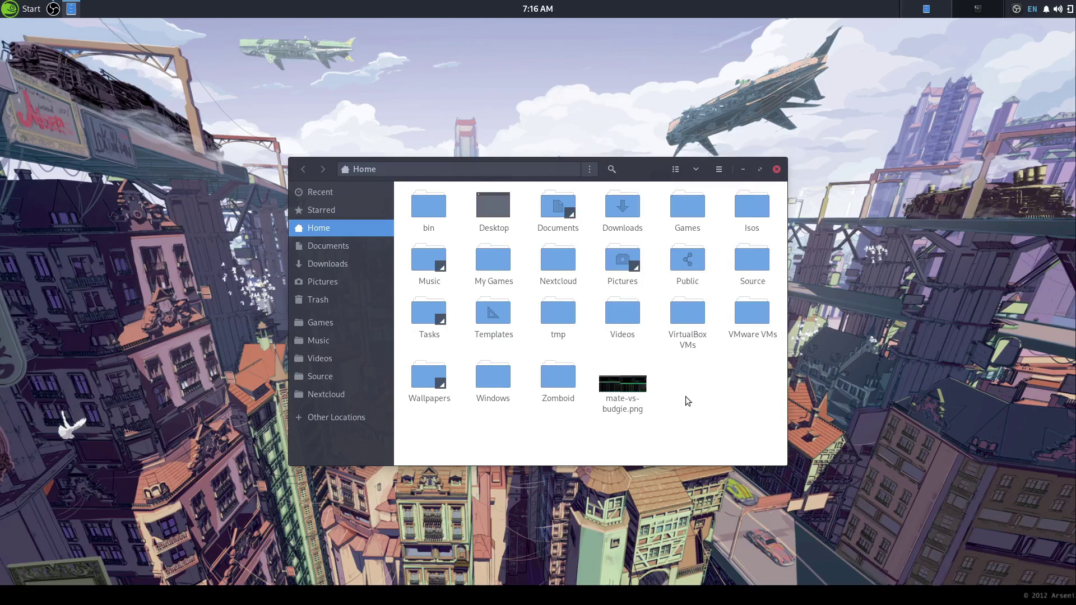
Open mate-vs-budgie.png from Home in Eye of GNOME and move the window higher.
click(619, 391)
double_click(617, 389)
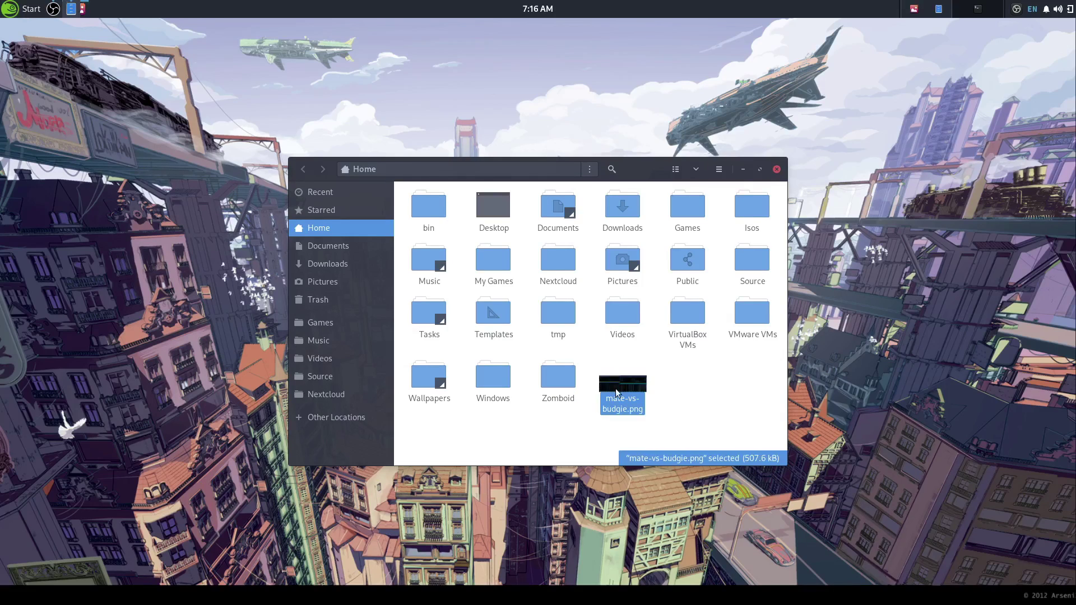
drag(567, 122, 577, 80)
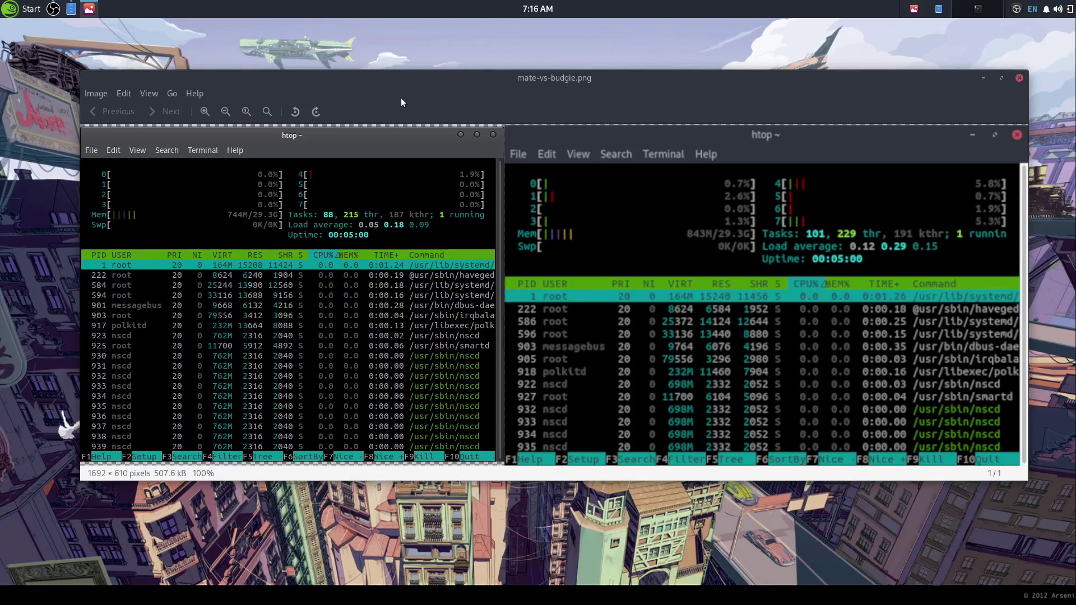
Compare the htop panes' memory use (744M MATE vs 843M Budgie), then close the viewer.
drag(554, 78, 560, 55)
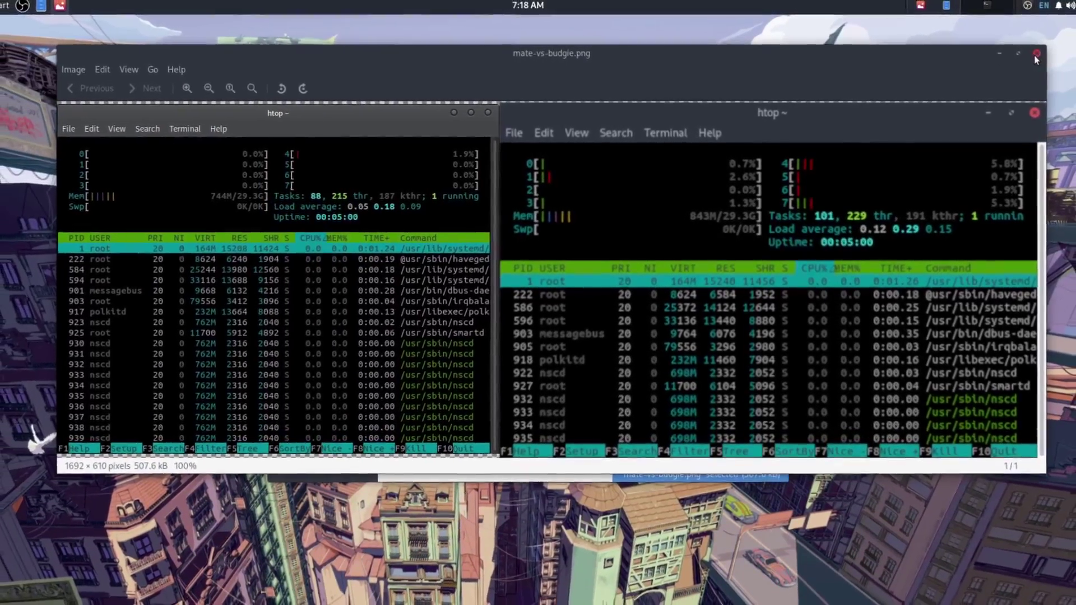
click(1051, 50)
click(708, 406)
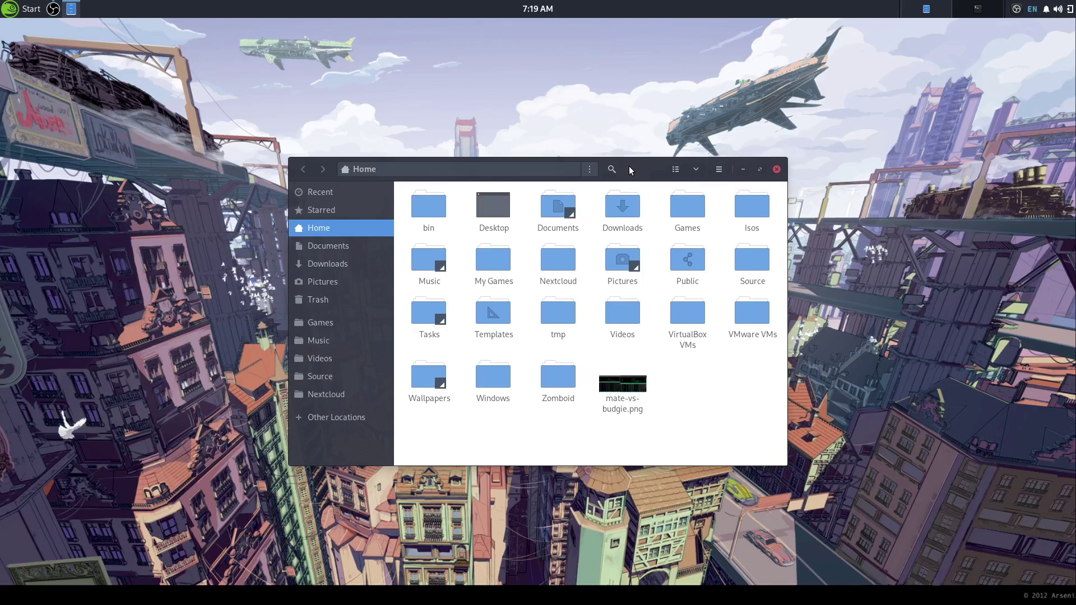
drag(630, 168, 623, 153)
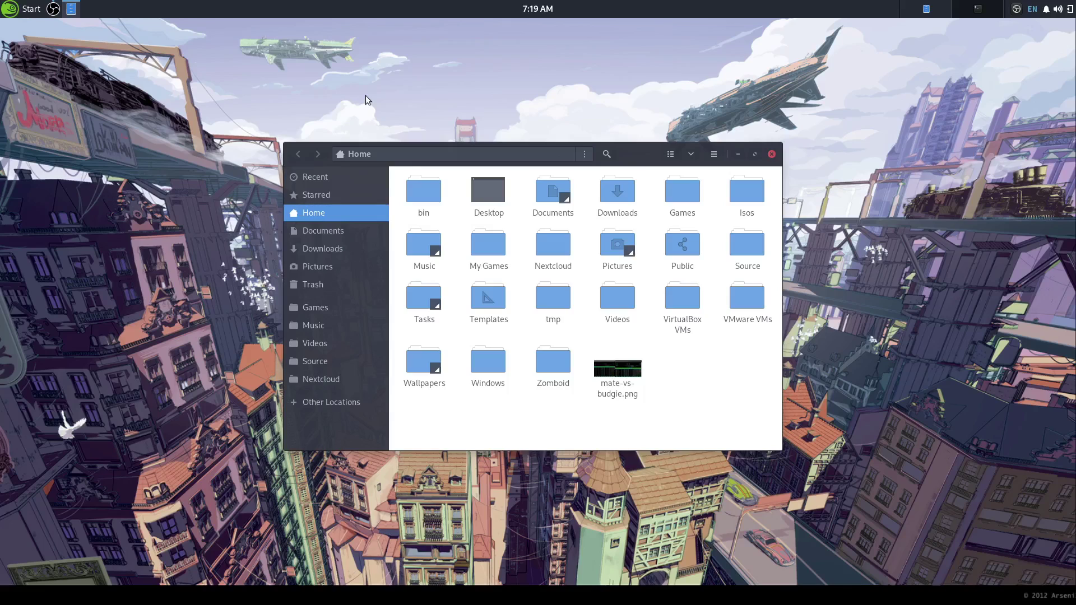
drag(634, 155, 617, 136)
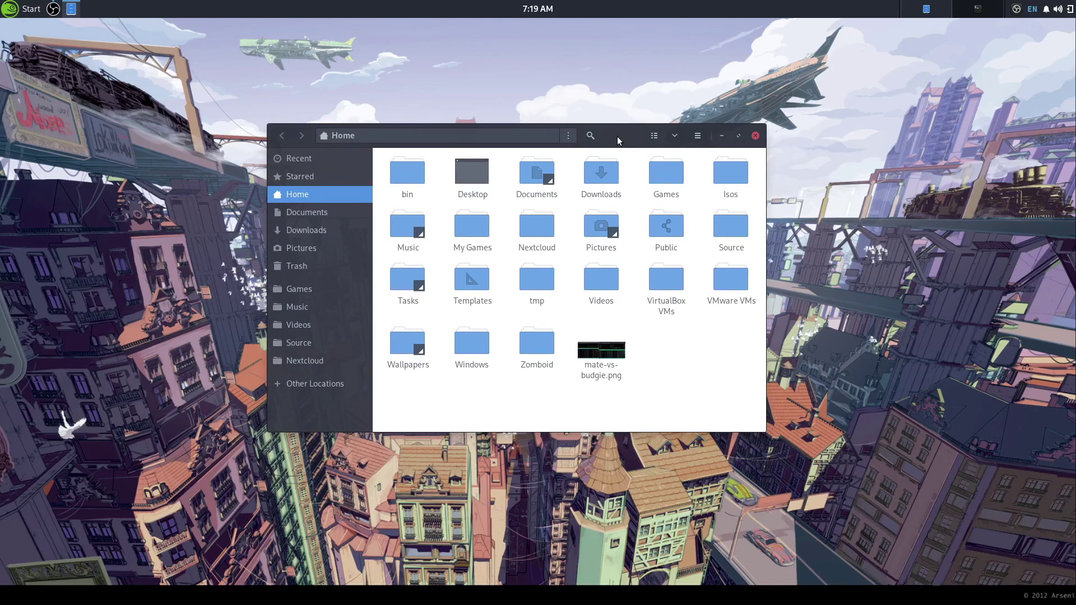